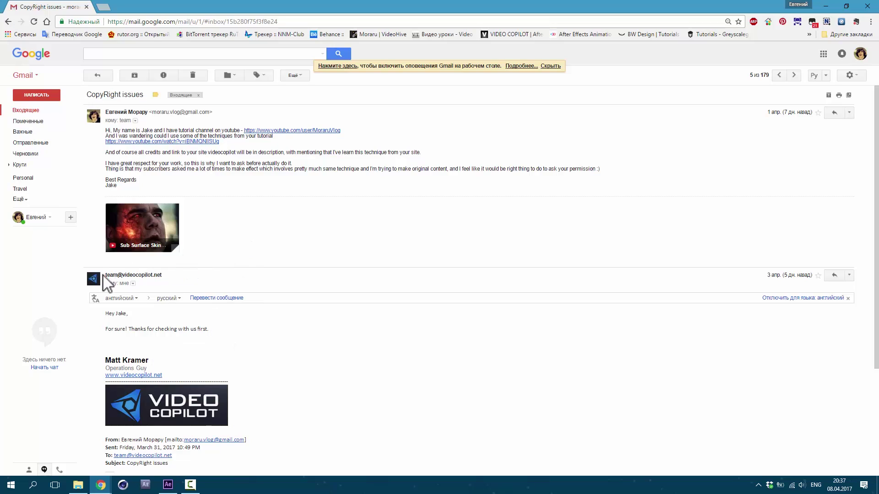
# Read Video Copilot's permission reply in Gmail and open its videocopilot.net tutorials link in a new tab.
pyautogui.moveTo(104, 274); pyautogui.dragTo(134, 277)
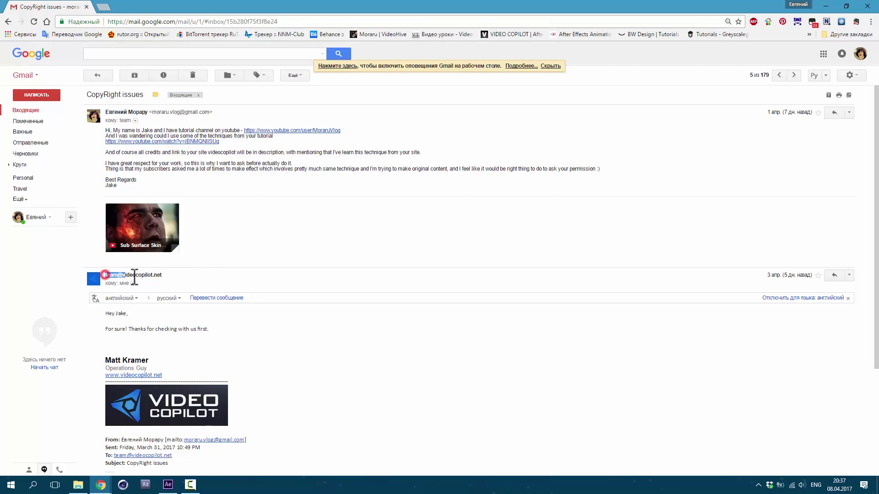
pyautogui.click(182, 265)
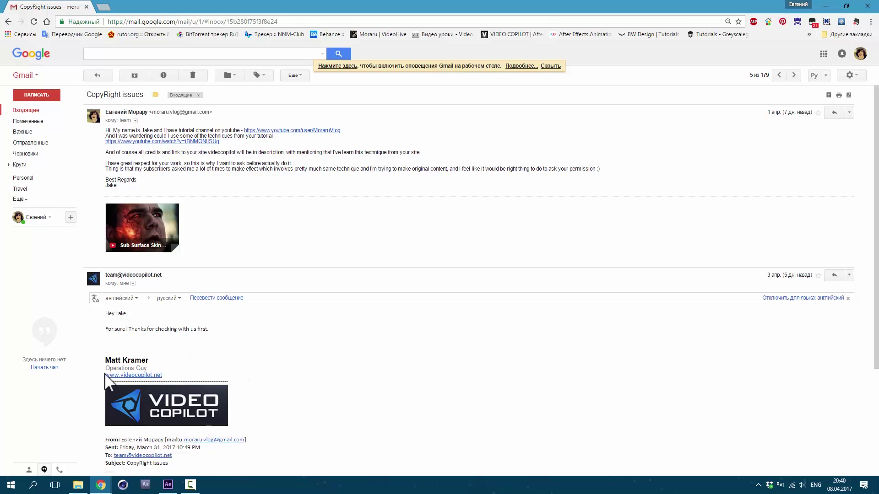
pyautogui.click(100, 389)
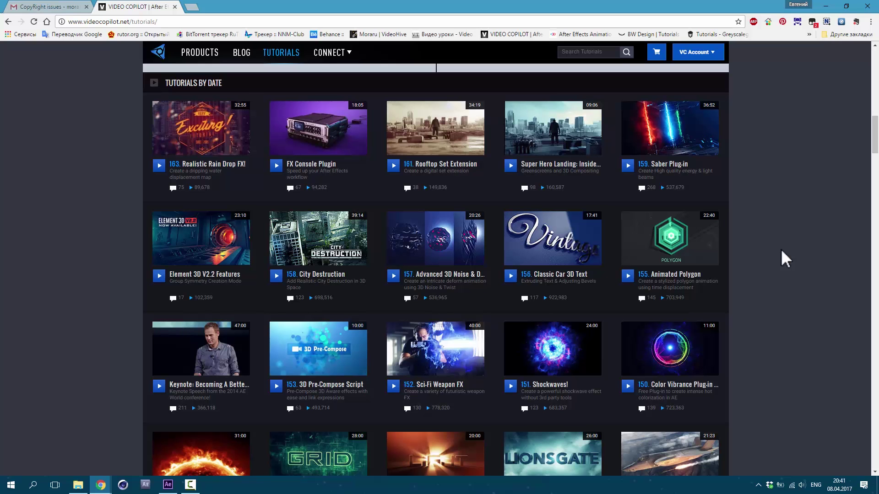
pyautogui.scroll(3, 781, 250)
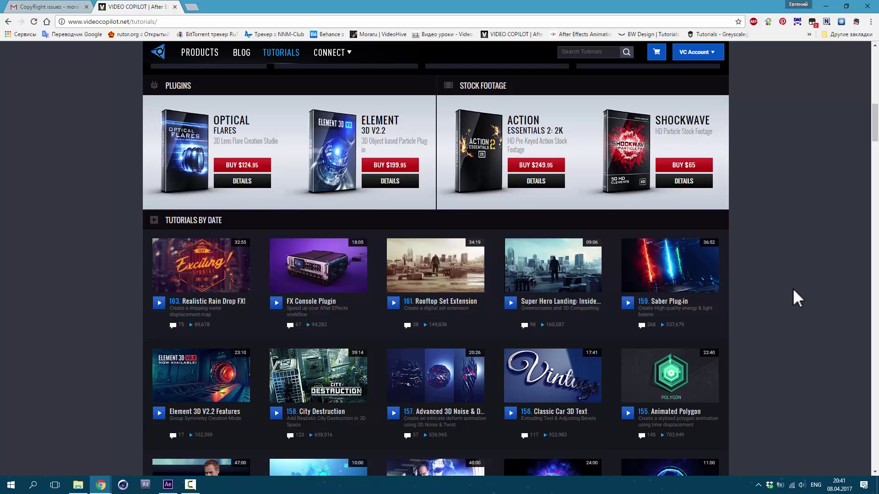
pyautogui.scroll(3, 793, 287)
pyautogui.scroll(5, 793, 287)
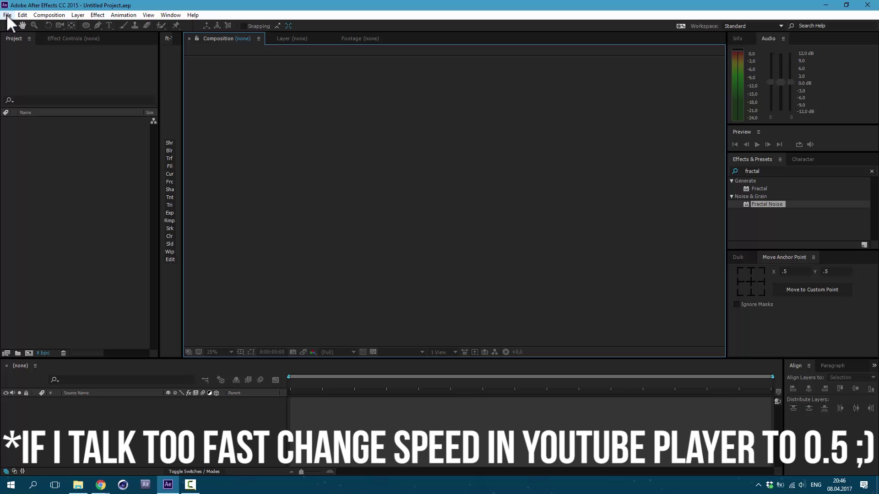
# Import the iron fist footage.mp4 clip into the After Effects project.
pyautogui.click(8, 16)
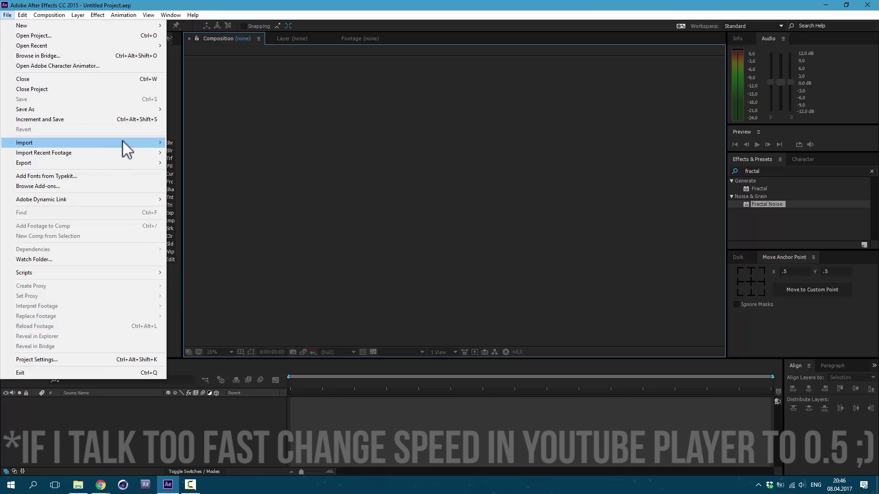
pyautogui.moveTo(150, 144)
pyautogui.click(186, 142)
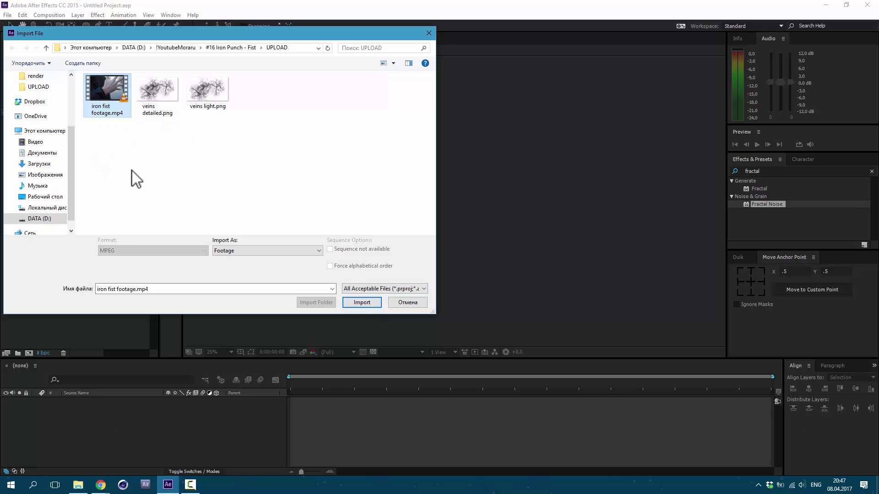
pyautogui.click(361, 303)
# Create an 'iron fist footage' composition from the clip and select its footage layer.
pyautogui.click(55, 120)
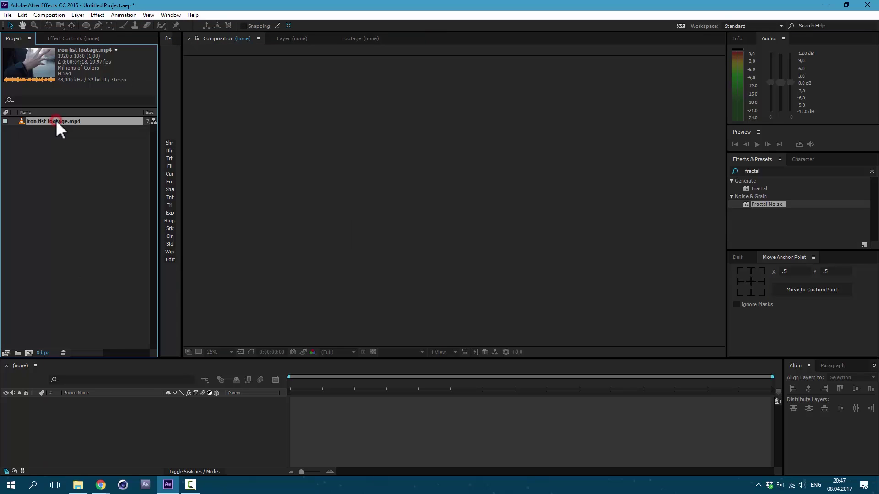
pyautogui.moveTo(56, 120); pyautogui.dragTo(28, 352)
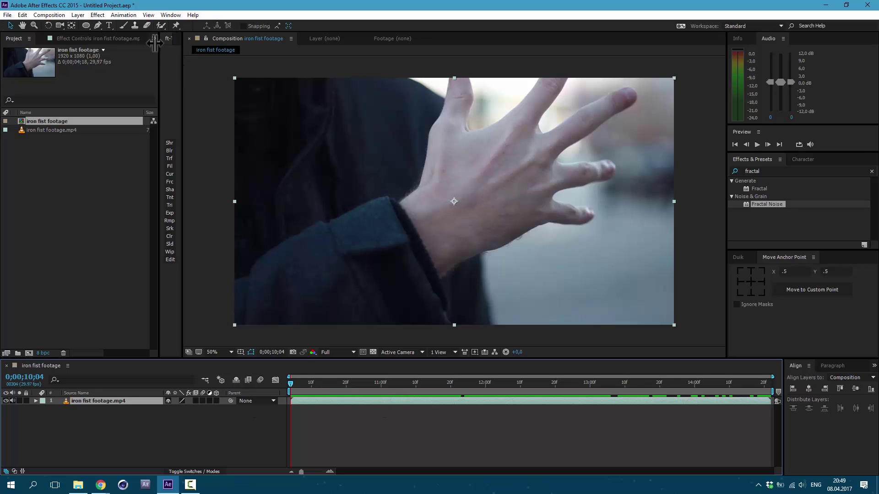
pyautogui.click(136, 400)
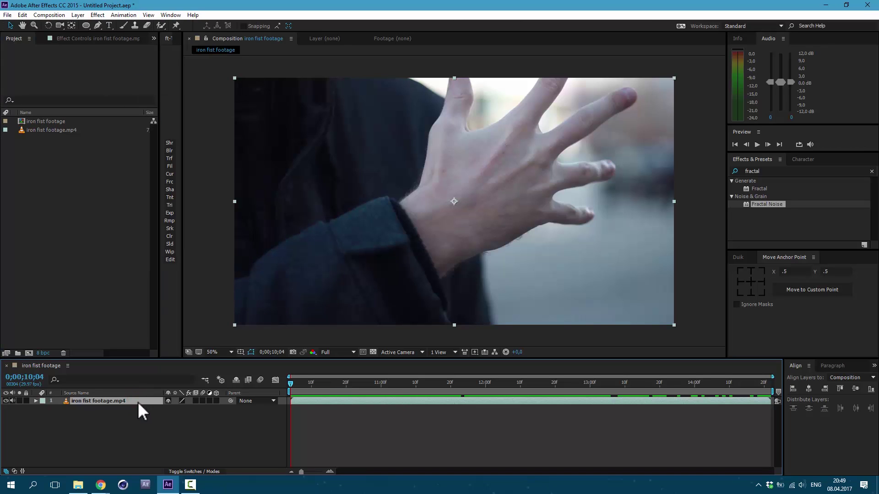
pyautogui.click(125, 16)
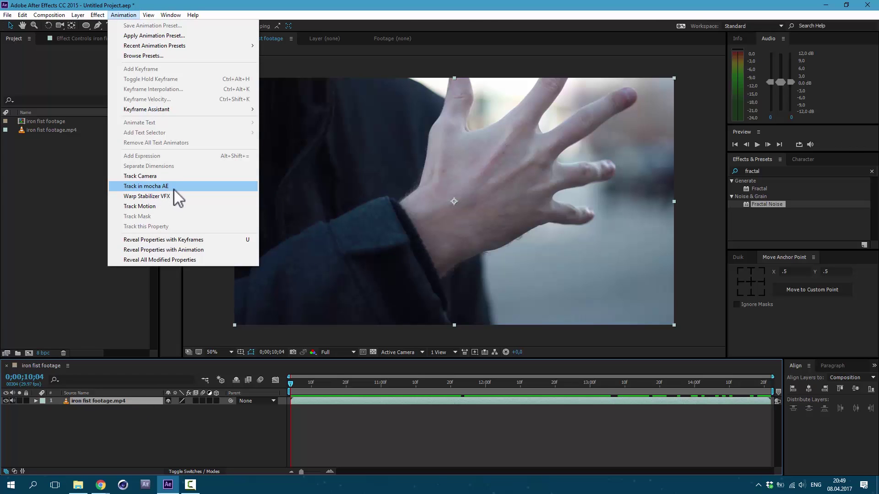
# Send the footage layer to mocha AE, create the iron fist footage project, and go to the last frame.
pyautogui.click(170, 186)
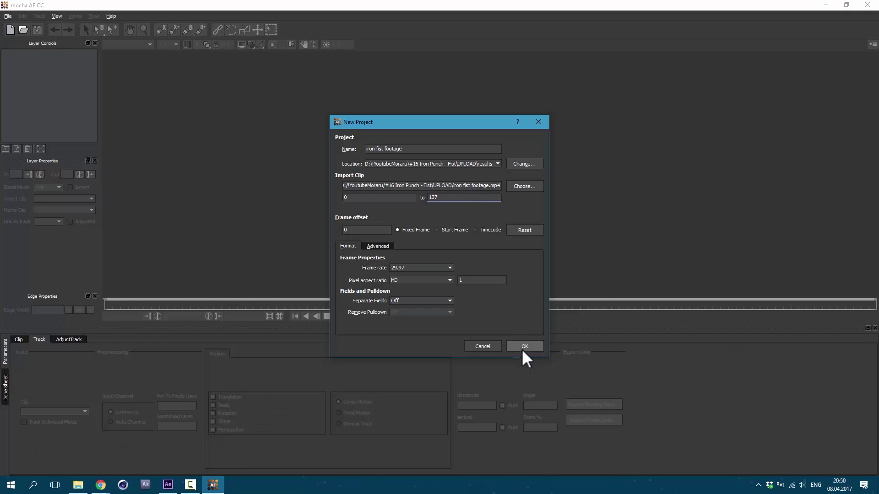
pyautogui.click(522, 348)
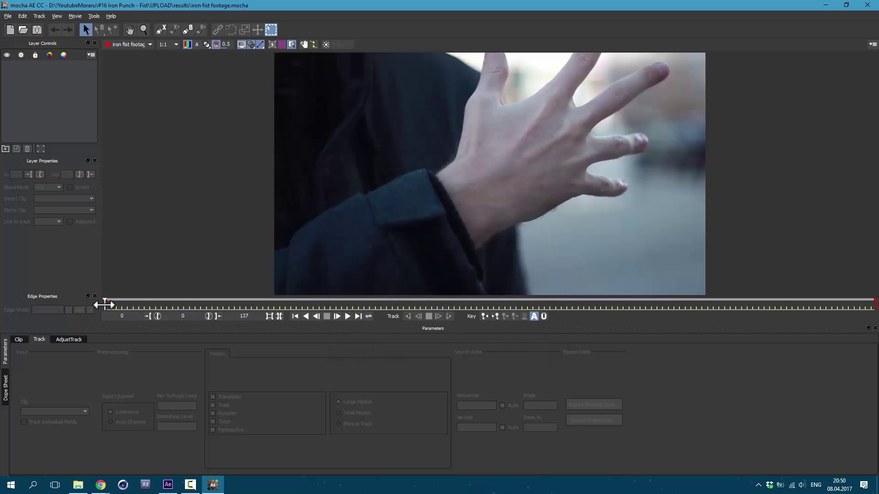
pyautogui.moveTo(187, 310); pyautogui.dragTo(875, 316)
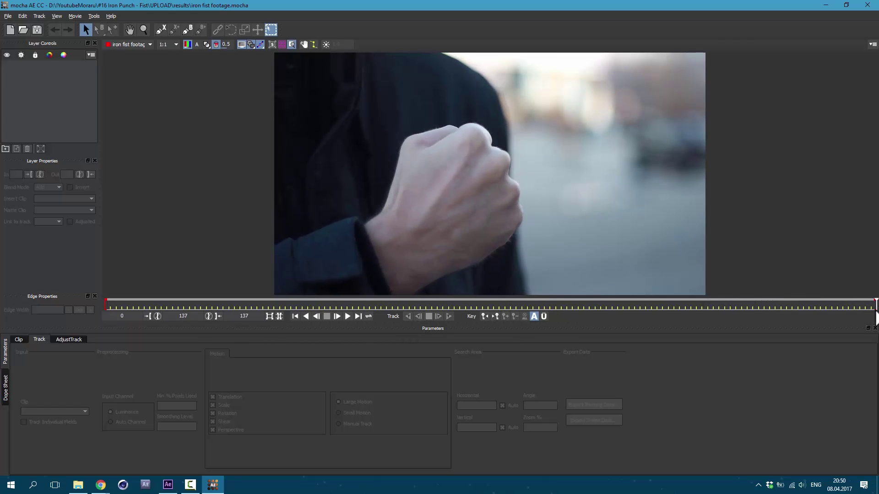
# Trace a closed bezier spline around the clenched fist on Layer 1, adding an extra top-edge point.
pyautogui.click(189, 30)
pyautogui.click(371, 226)
pyautogui.click(386, 217)
pyautogui.click(399, 177)
pyautogui.click(410, 147)
pyautogui.click(423, 156)
pyautogui.click(450, 144)
pyautogui.click(467, 132)
pyautogui.click(483, 134)
pyautogui.click(505, 158)
pyautogui.click(502, 177)
pyautogui.click(518, 211)
pyautogui.click(493, 249)
pyautogui.click(446, 271)
pyautogui.click(401, 295)
pyautogui.click(382, 258)
pyautogui.rightClick(372, 245)
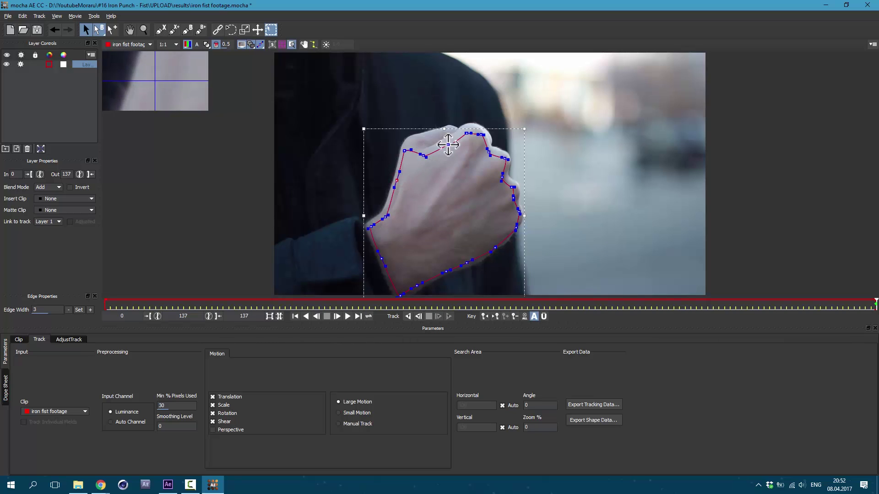
pyautogui.click(445, 143)
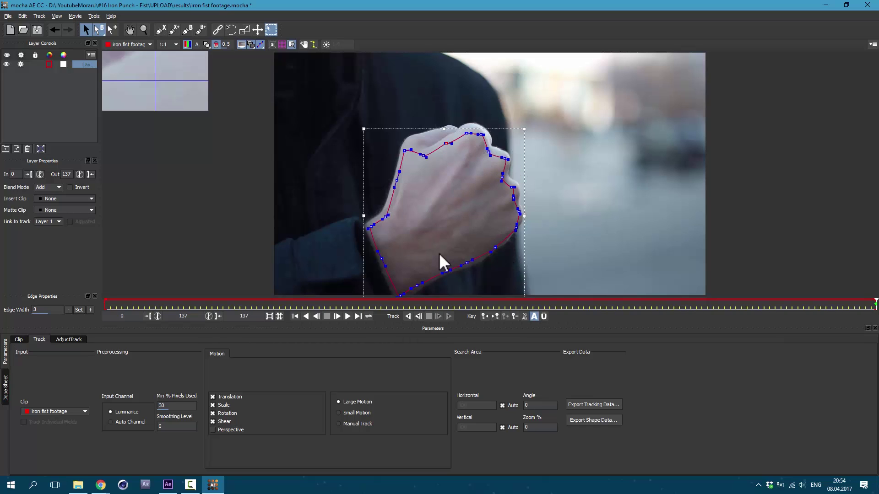
# Track the fist spline backwards to frame 0 and stretch its surface to the image corners.
pyautogui.click(405, 317)
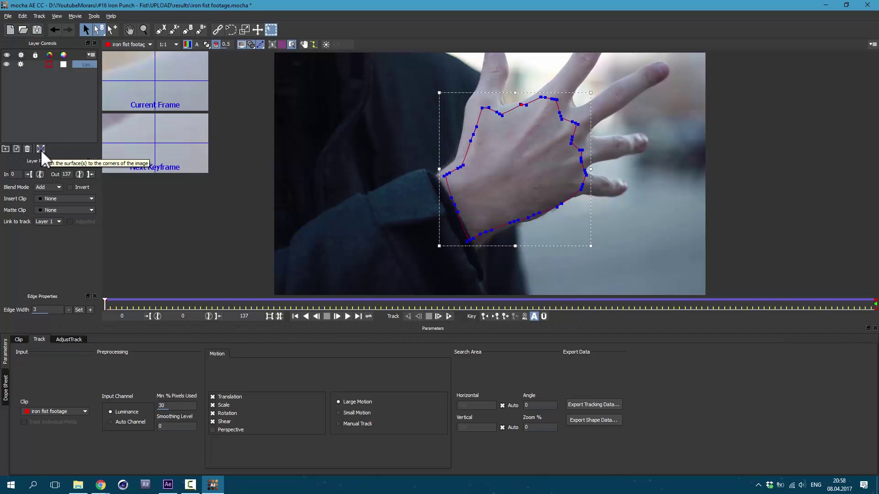
pyautogui.click(41, 149)
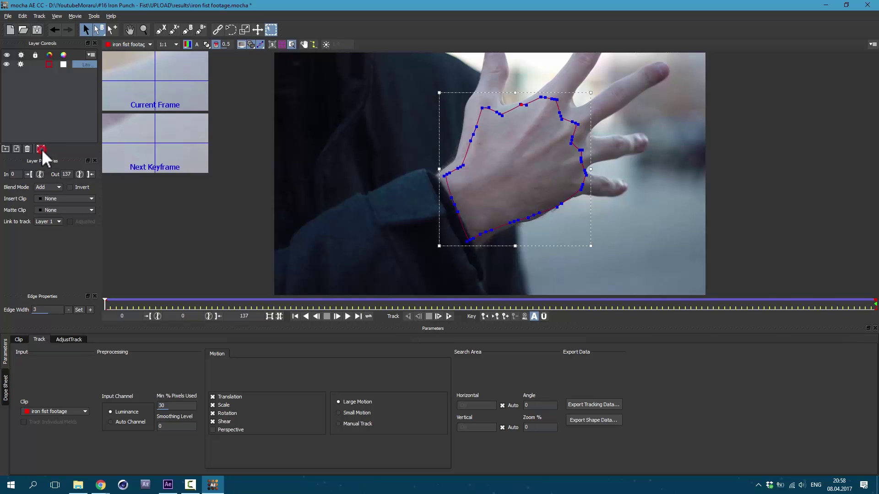
# Copy Layer 1's track to the clipboard as After Effects Corner Pin (supports motion blur) data.
pyautogui.click(592, 405)
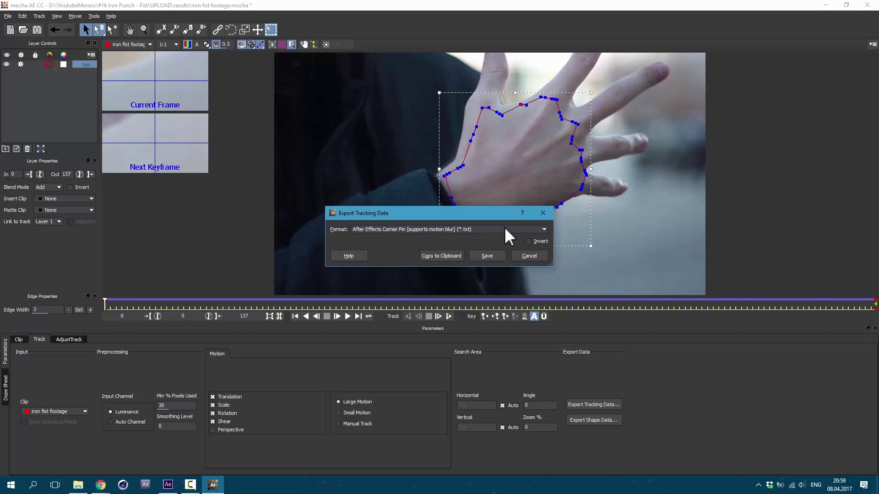
pyautogui.click(506, 230)
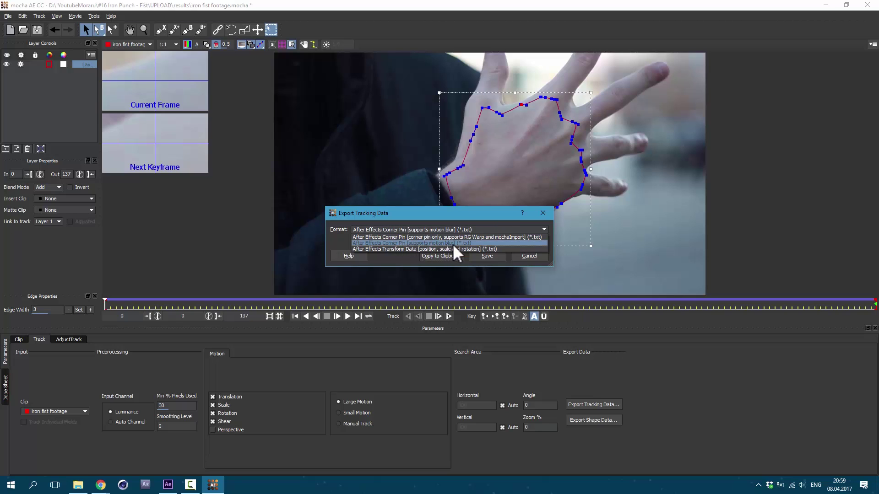
pyautogui.click(478, 243)
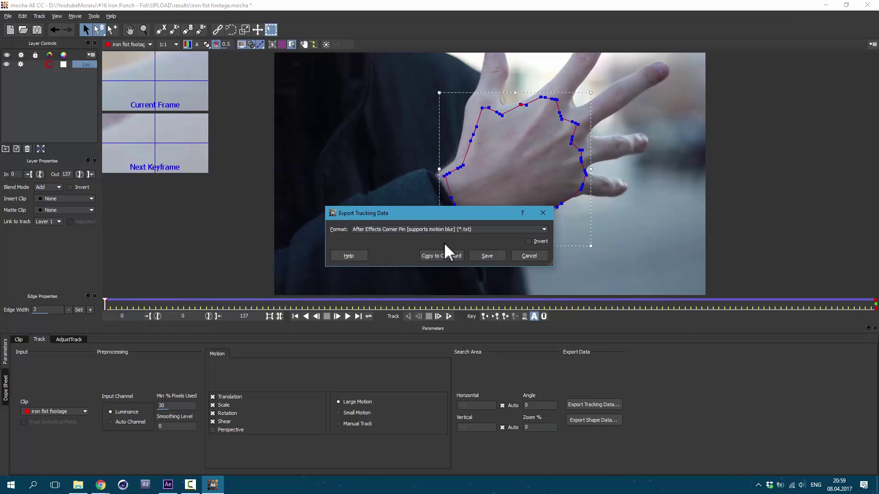
pyautogui.click(446, 258)
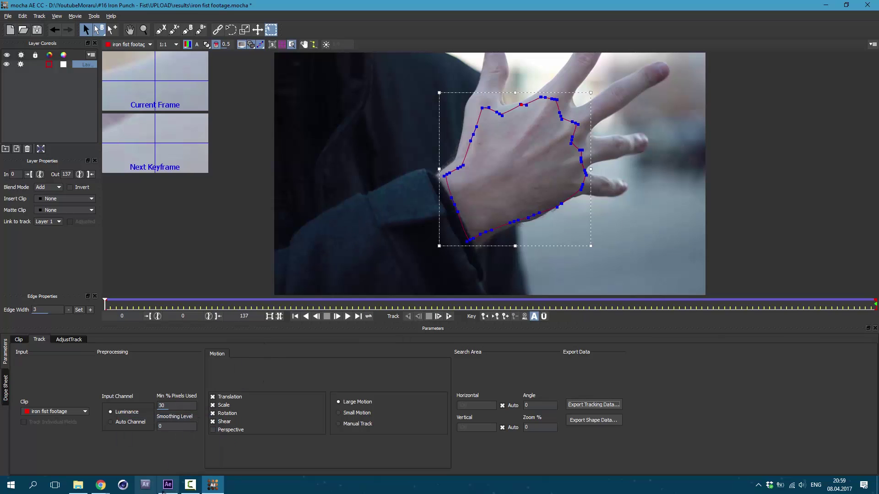
# Back in After Effects, add a new solid layer named 'tracking'.
pyautogui.click(167, 485)
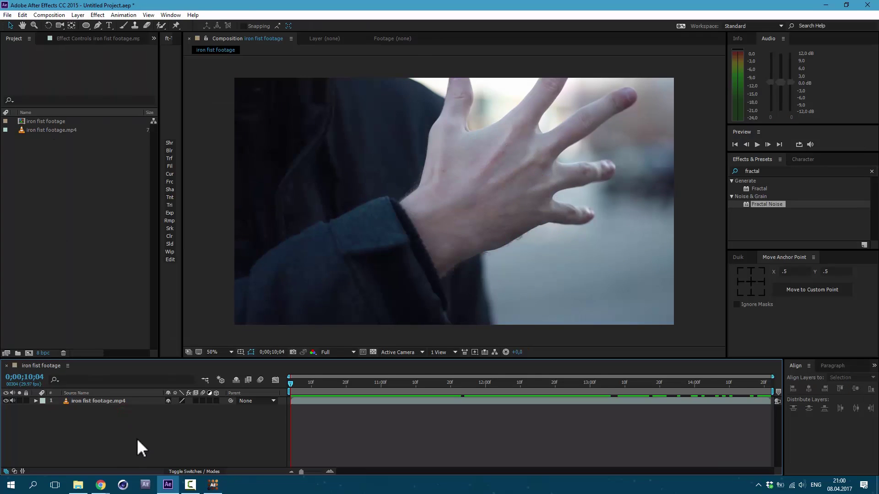
pyautogui.click(77, 14)
pyautogui.moveTo(141, 26)
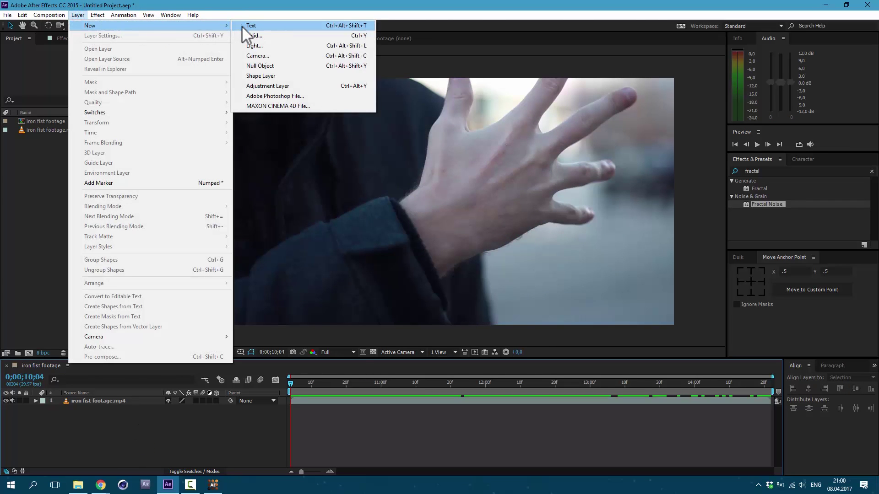
pyautogui.click(253, 36)
pyautogui.write('tracking')
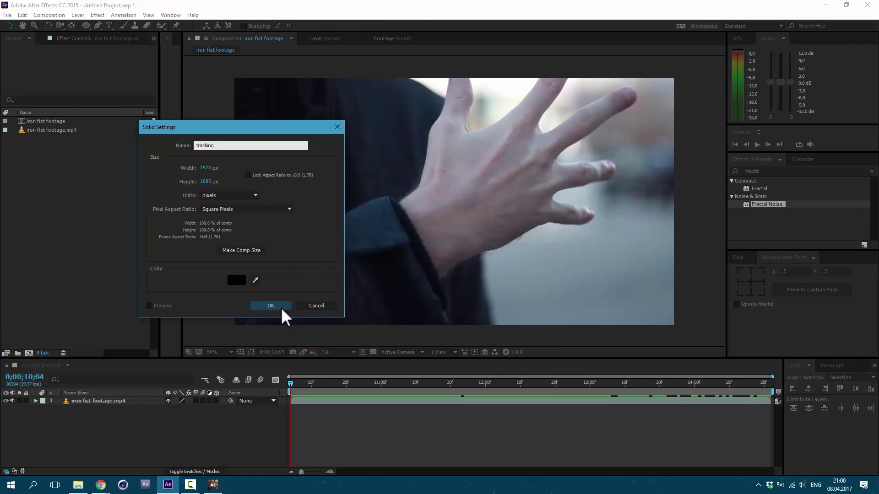
pyautogui.click(282, 307)
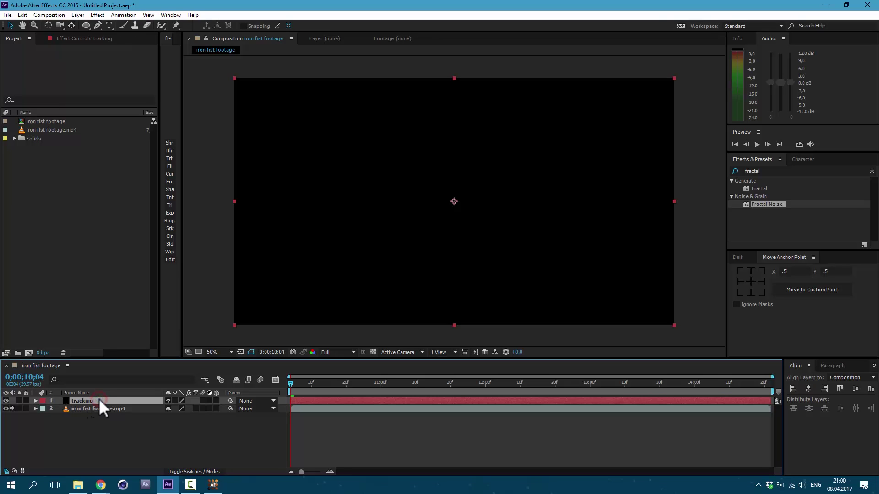
# Paste the mocha Corner Pin data onto the tracking solid and apply a Grid effect.
pyautogui.hotkey('ctrl', 'v')
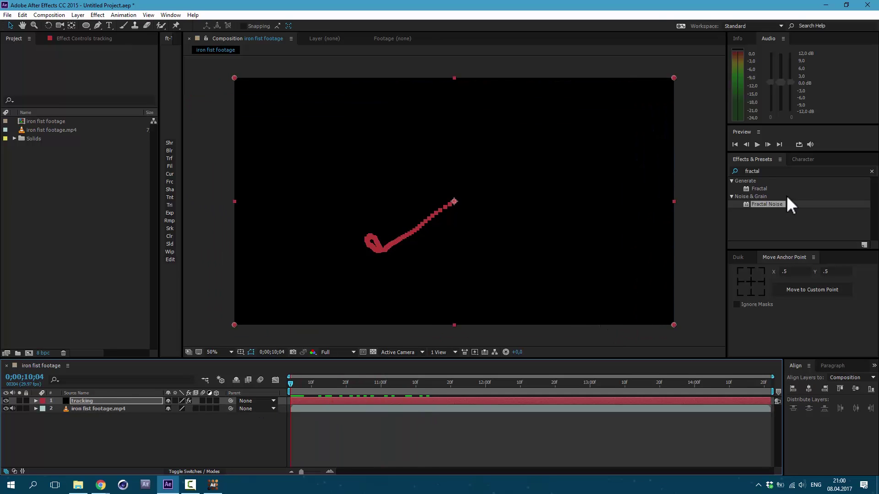
pyautogui.click(768, 171)
pyautogui.write('grid')
pyautogui.moveTo(756, 205); pyautogui.dragTo(108, 401)
# Preview the tracked grid, then hide the tracking layer and select the footage layer.
pyautogui.press('space')
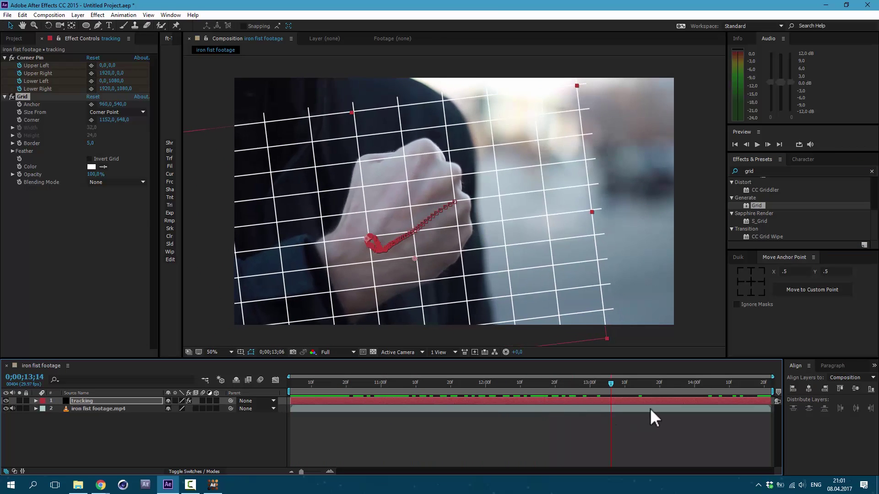
pyautogui.press('Home')
pyautogui.click(6, 400)
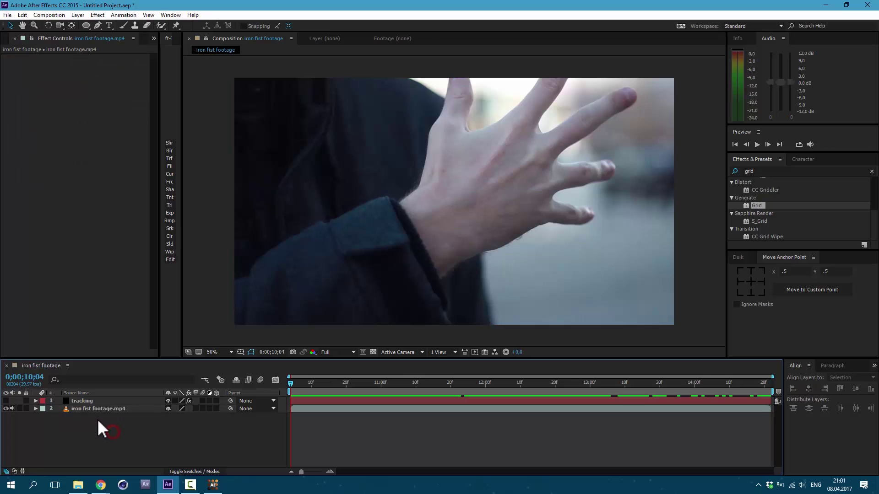
pyautogui.click(106, 410)
# Stop on frame 0;00;12;18 and apply a Curves effect to the footage.
pyautogui.press('space')
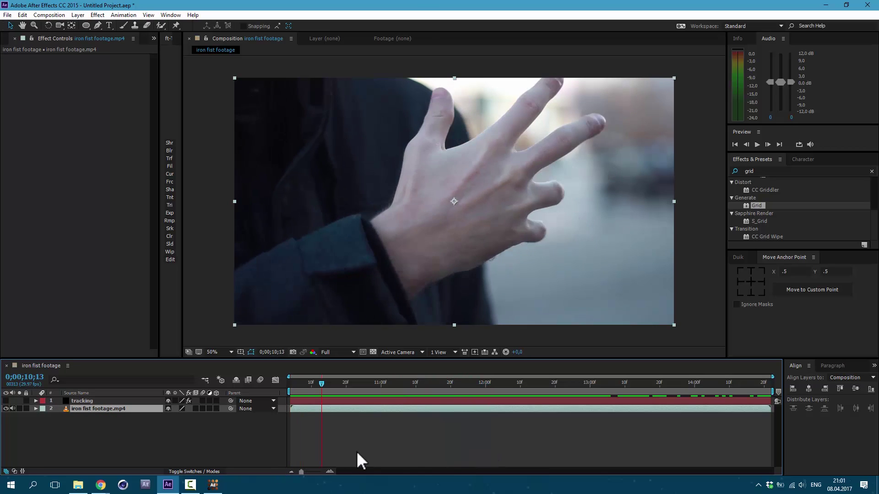
pyautogui.press('space')
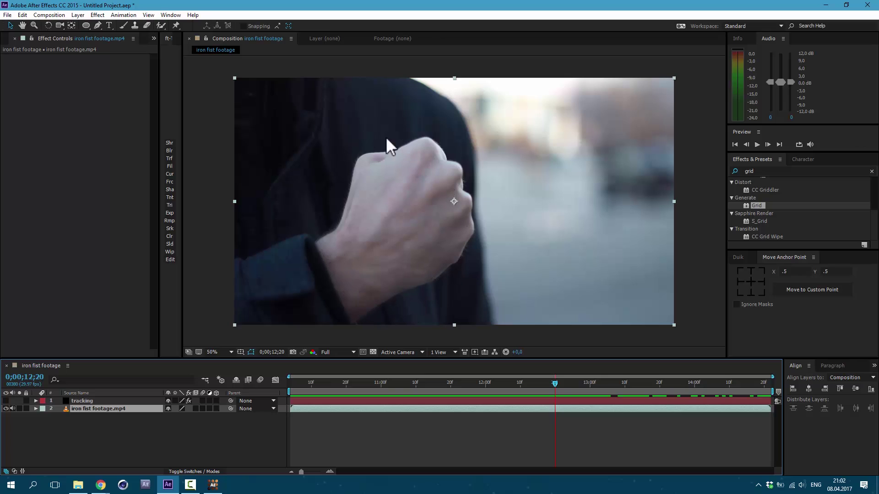
pyautogui.press('pageup')
pyautogui.press('pageup')
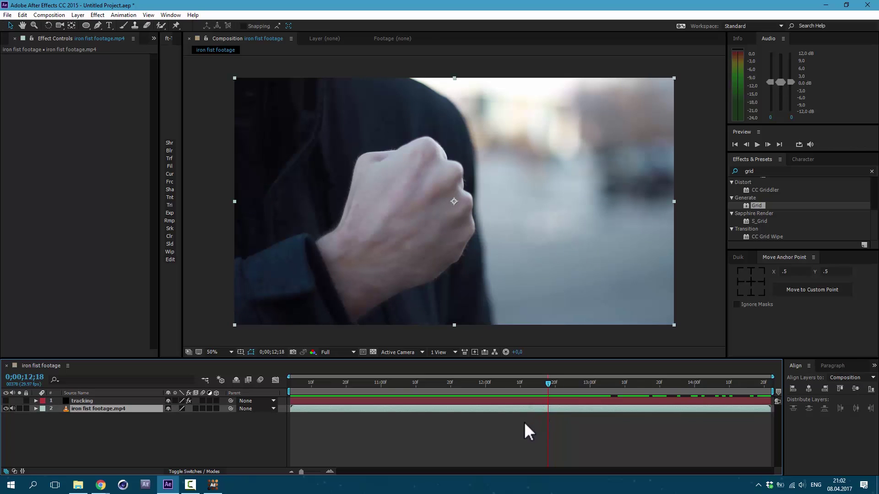
pyautogui.click(99, 15)
pyautogui.moveTo(182, 113)
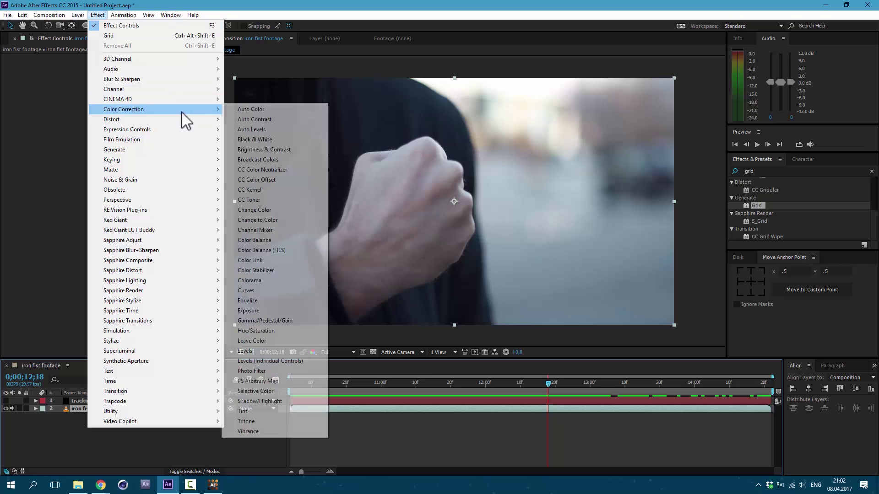
pyautogui.click(320, 290)
# Raise the Green curve and lower the Blue curve to tint the footage green.
pyautogui.click(117, 65)
pyautogui.click(117, 96)
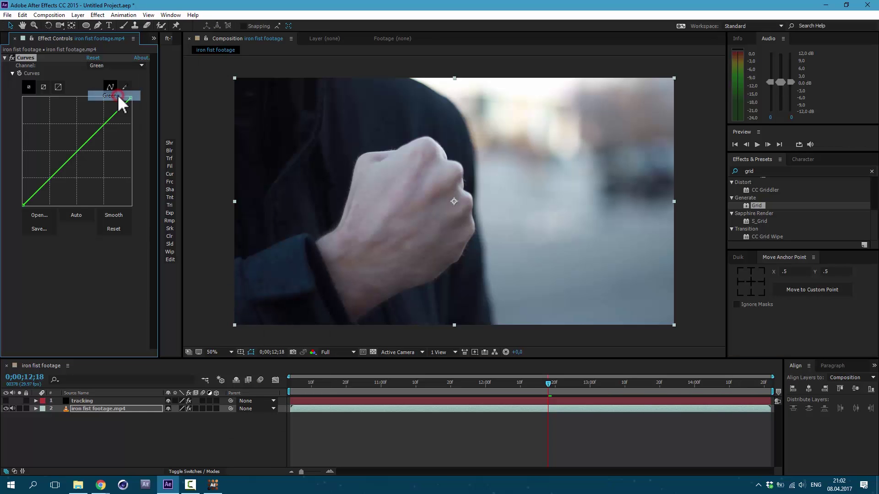
pyautogui.moveTo(46, 182); pyautogui.dragTo(5, 188)
pyautogui.click(112, 66)
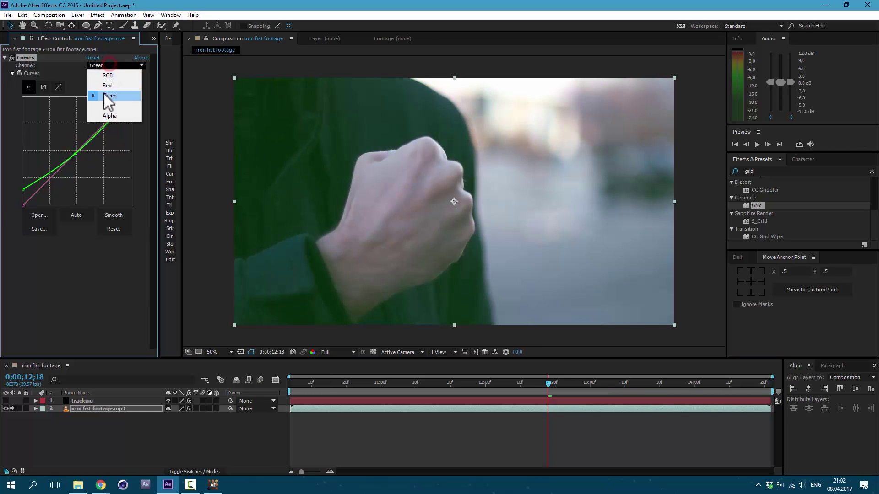
pyautogui.click(109, 106)
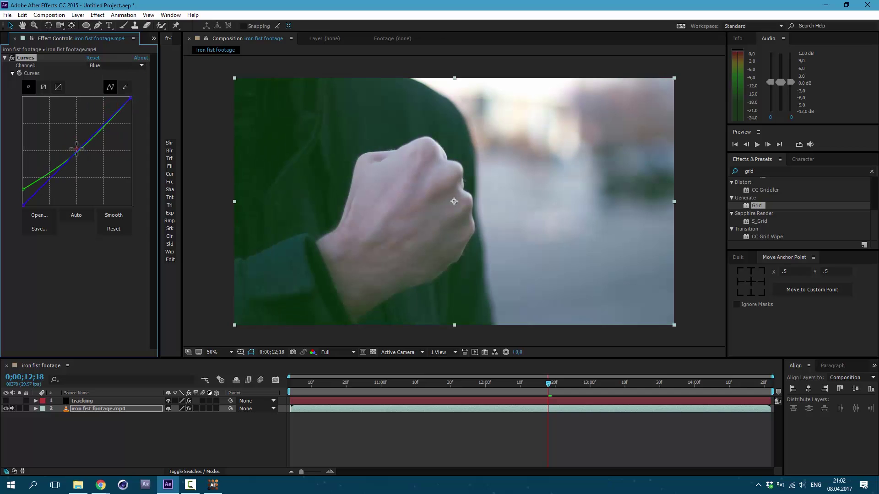
pyautogui.moveTo(77, 149); pyautogui.dragTo(86, 162)
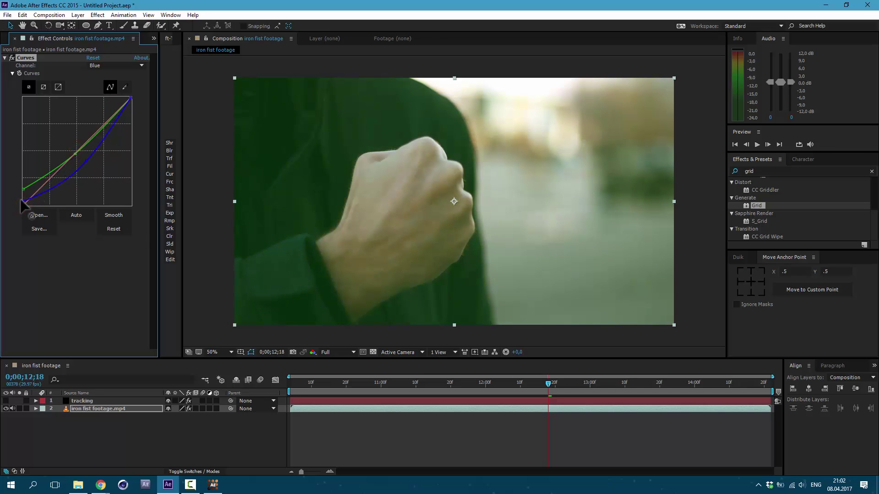
pyautogui.moveTo(21, 202); pyautogui.dragTo(21, 194)
# Shape the RGB curve into a contrasty S-curve with brighter highlights and darker shadows.
pyautogui.click(111, 65)
pyautogui.click(111, 73)
pyautogui.moveTo(109, 119); pyautogui.dragTo(105, 115)
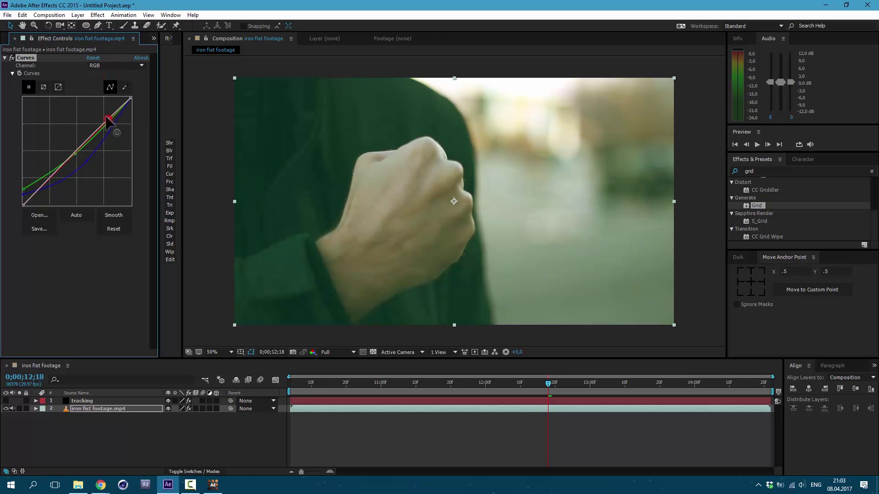
pyautogui.moveTo(52, 172); pyautogui.dragTo(57, 188)
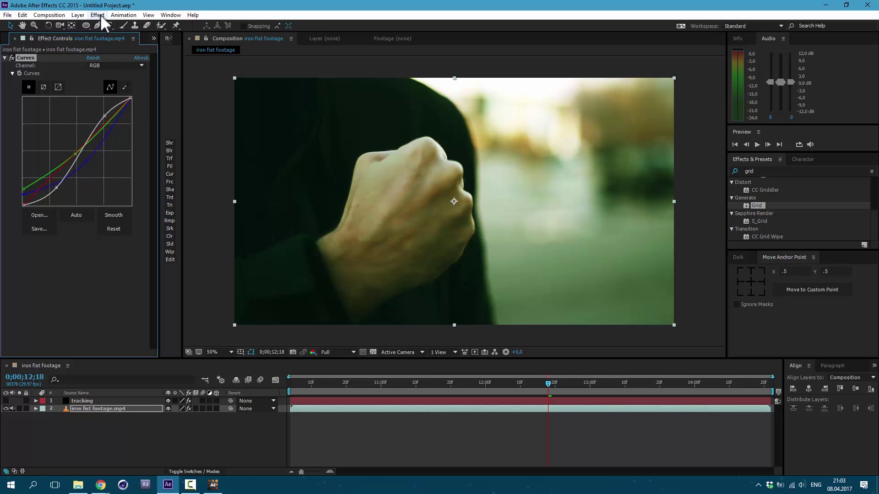
# Add a second Curves effect and pull its curve down to darken the footage.
pyautogui.click(100, 14)
pyautogui.moveTo(194, 113)
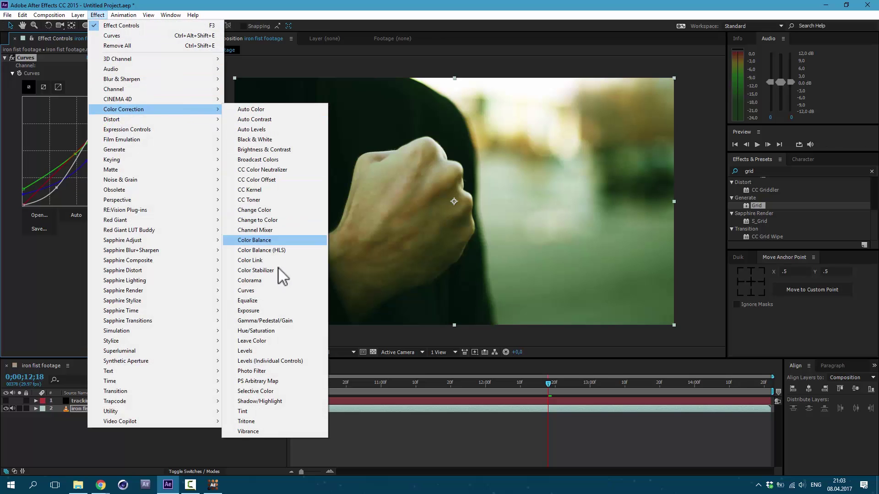
pyautogui.click(270, 289)
pyautogui.moveTo(130, 215); pyautogui.dragTo(137, 241)
pyautogui.moveTo(73, 287); pyautogui.dragTo(73, 293)
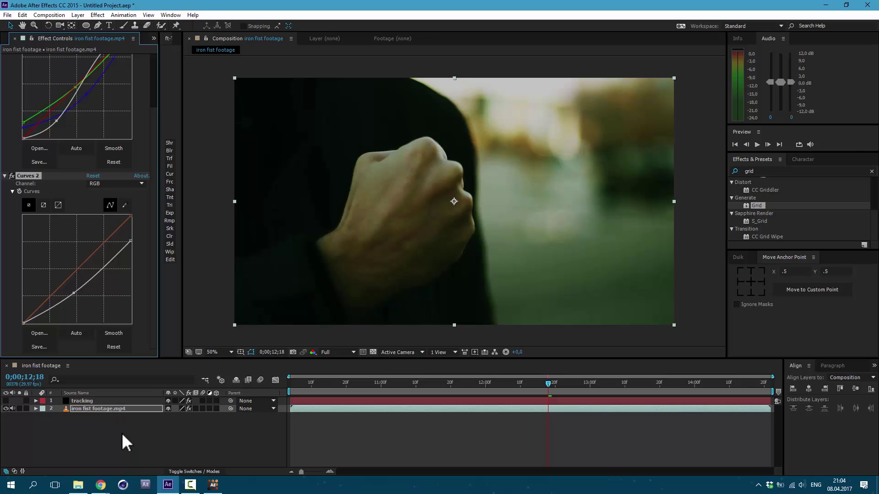
# Create a new black solid layer named 'vignette'.
pyautogui.click(77, 14)
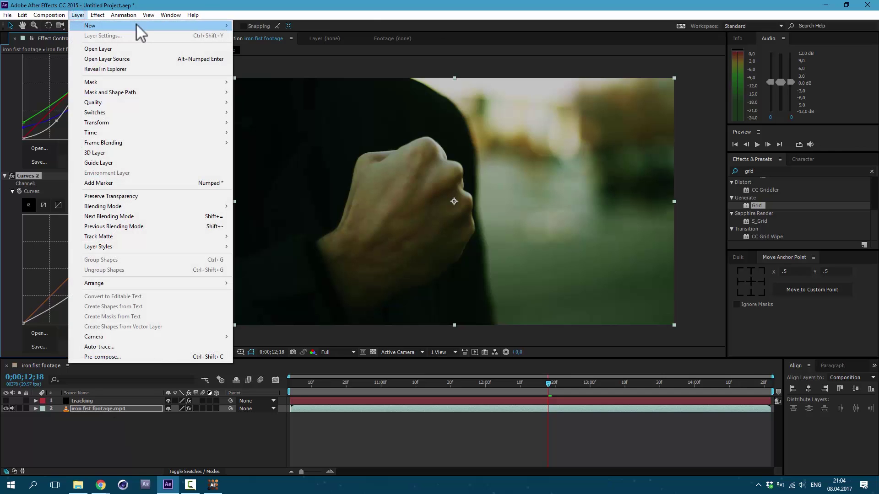
pyautogui.moveTo(199, 24)
pyautogui.click(251, 36)
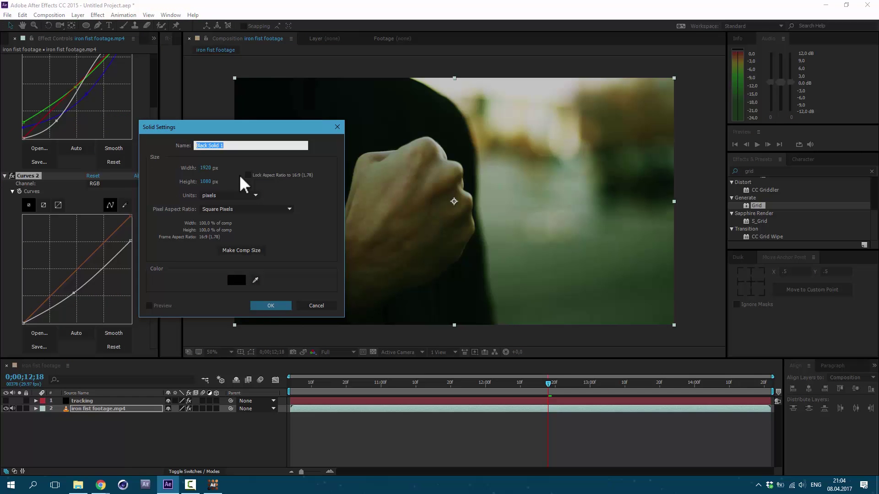
pyautogui.write('vignette')
pyautogui.click(273, 305)
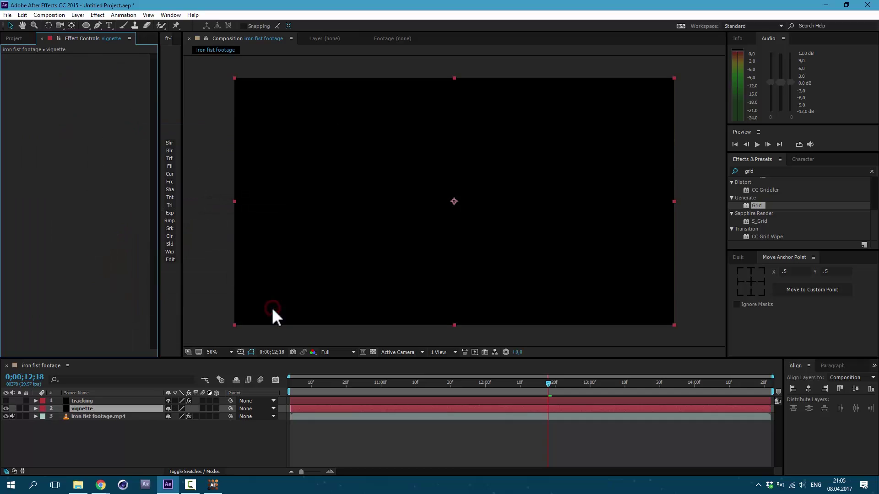
# Draw an elliptical mask on the vignette solid and set its mode to Subtract.
pyautogui.click(86, 26)
pyautogui.moveTo(268, 138); pyautogui.dragTo(371, 218)
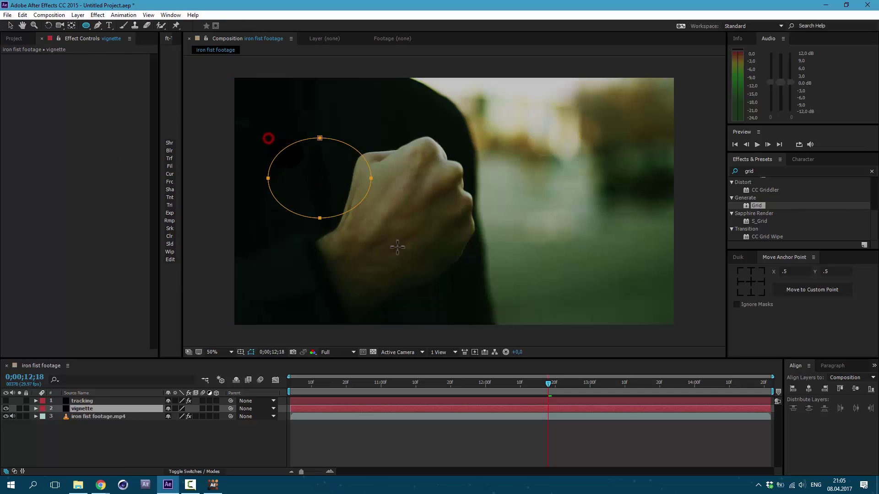
pyautogui.moveTo(398, 247); pyautogui.dragTo(554, 353)
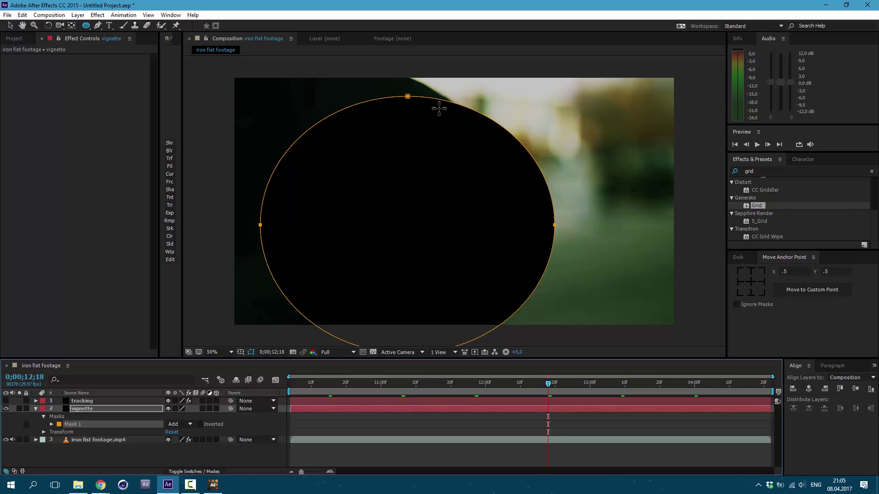
pyautogui.click(231, 424)
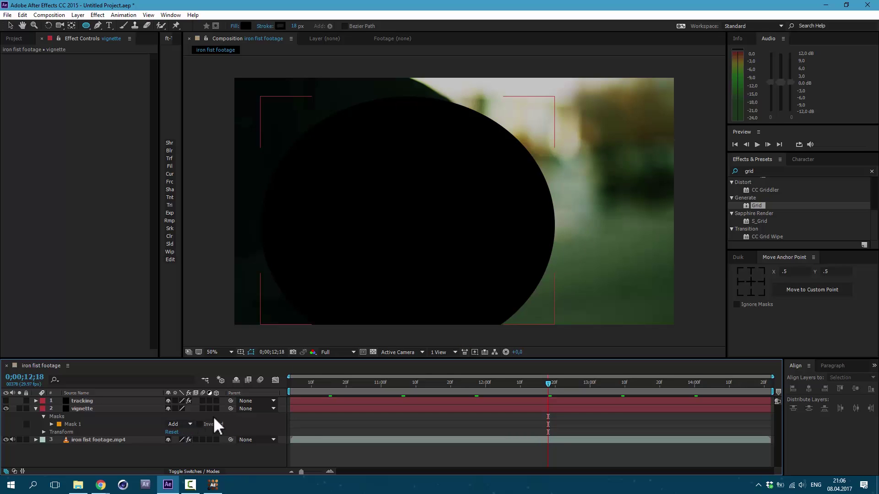
pyautogui.click(187, 422)
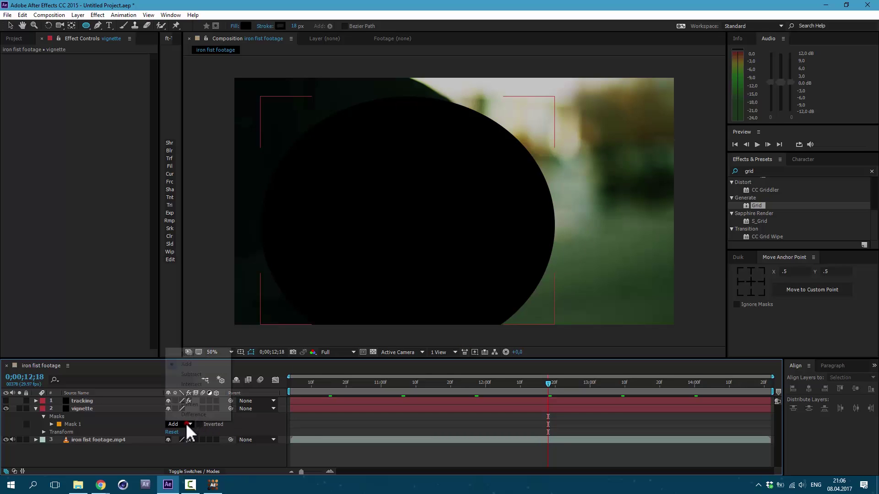
pyautogui.click(199, 377)
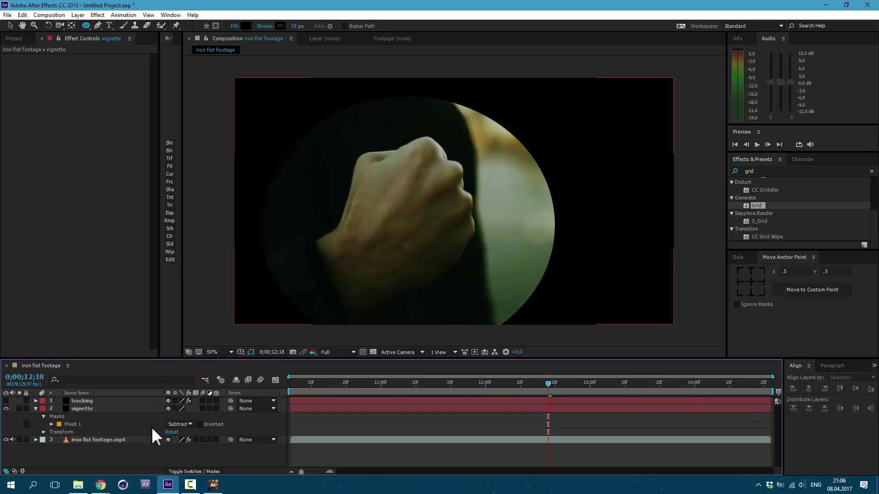
# Feather the vignette mask by 750 px and increase its expansion to about 177 px.
pyautogui.press('f')
pyautogui.click(180, 424)
pyautogui.write('7')
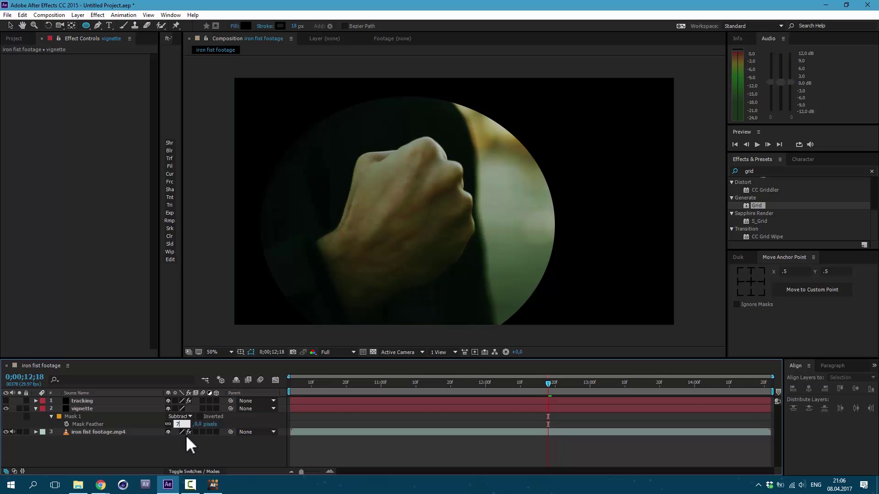
pyautogui.write('50')
pyautogui.press('Return')
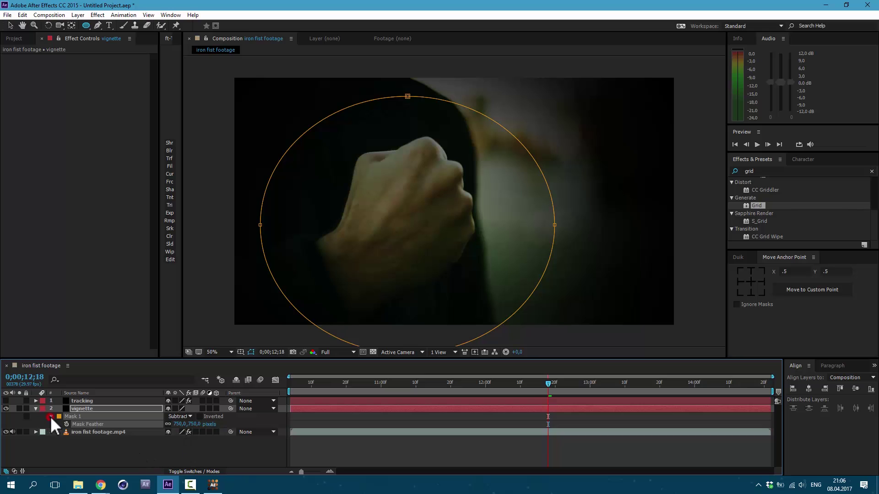
pyautogui.click(52, 416)
pyautogui.click(51, 417)
pyautogui.moveTo(173, 447); pyautogui.dragTo(259, 458)
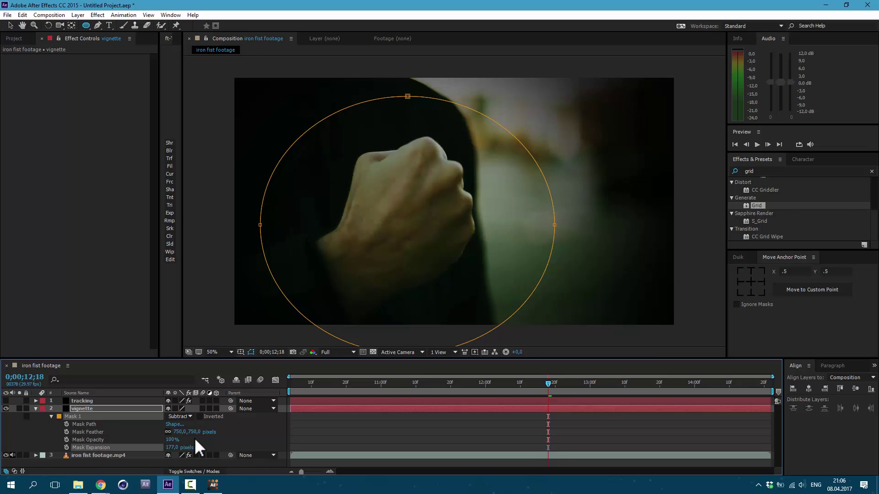
# Set the vignette layer's opacity to 63%.
pyautogui.click(86, 408)
pyautogui.press('t')
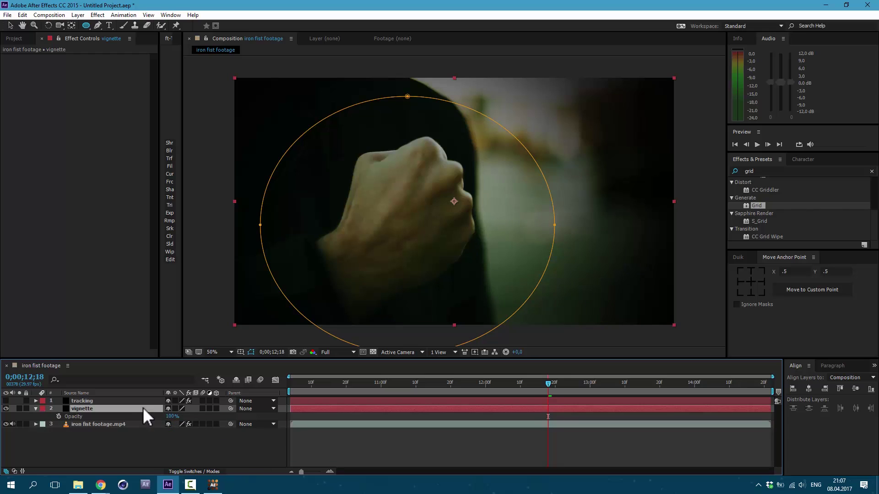
pyautogui.write('63')
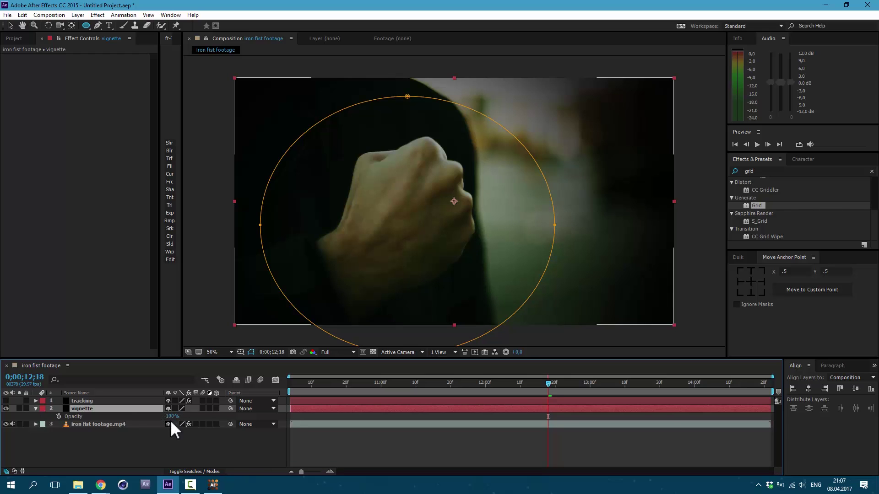
pyautogui.click(102, 414)
# Toggle the vignette on and off to compare, leaving it visible and collapsed.
pyautogui.click(36, 409)
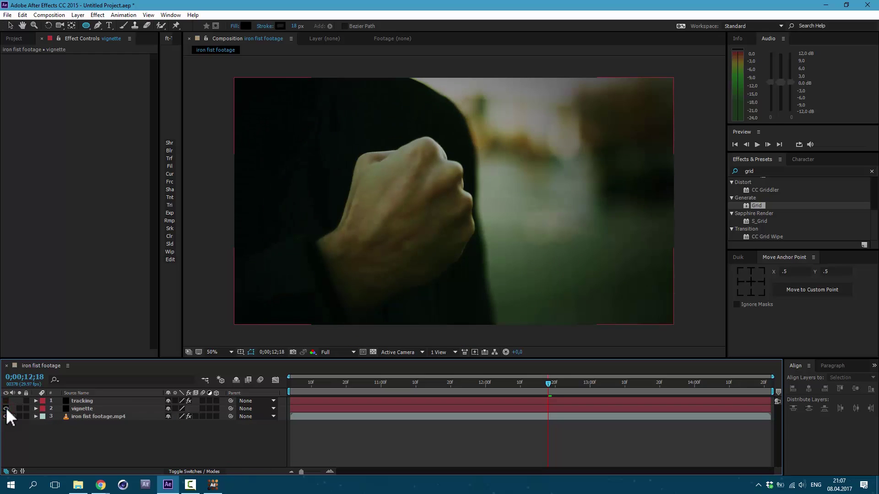
pyautogui.click(6, 408)
pyautogui.click(6, 409)
pyautogui.click(6, 409)
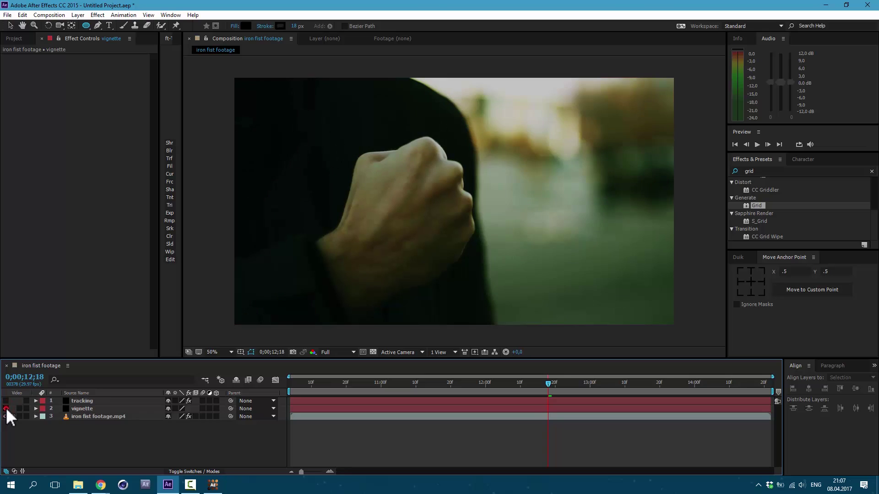
pyautogui.click(6, 408)
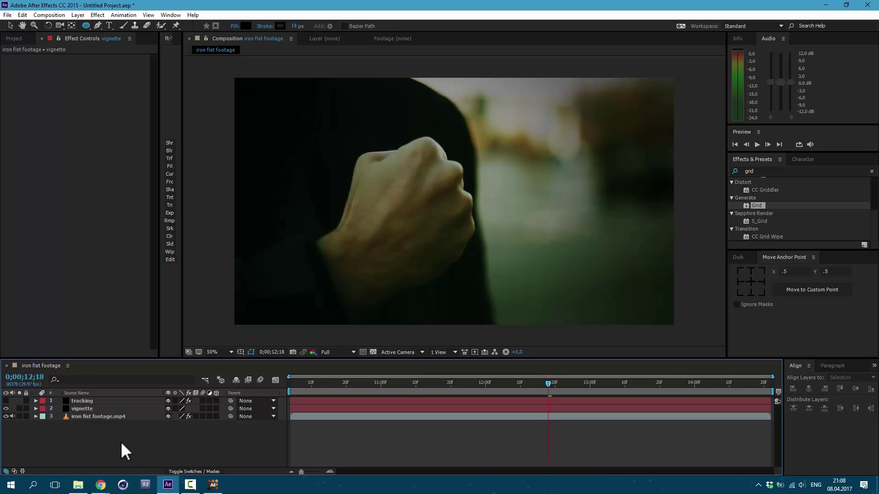
# Add a black solid named 'Fractal Noise' at the top of the composition.
pyautogui.click(77, 14)
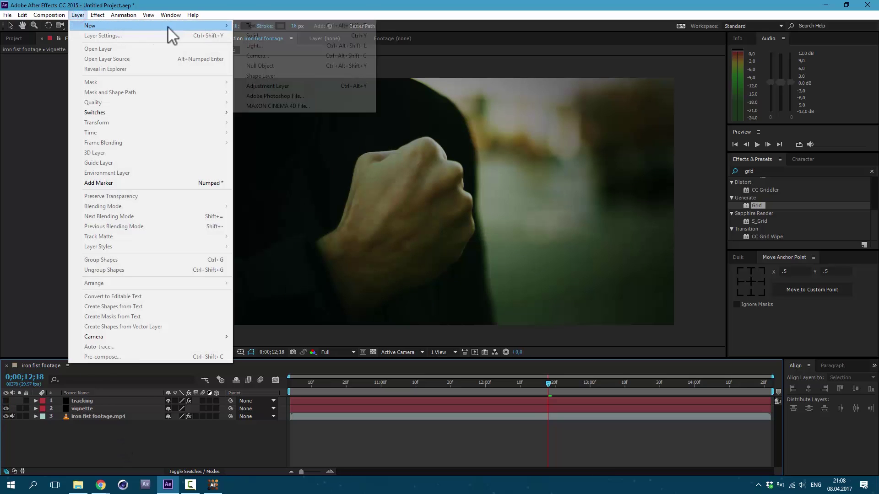
pyautogui.click(254, 36)
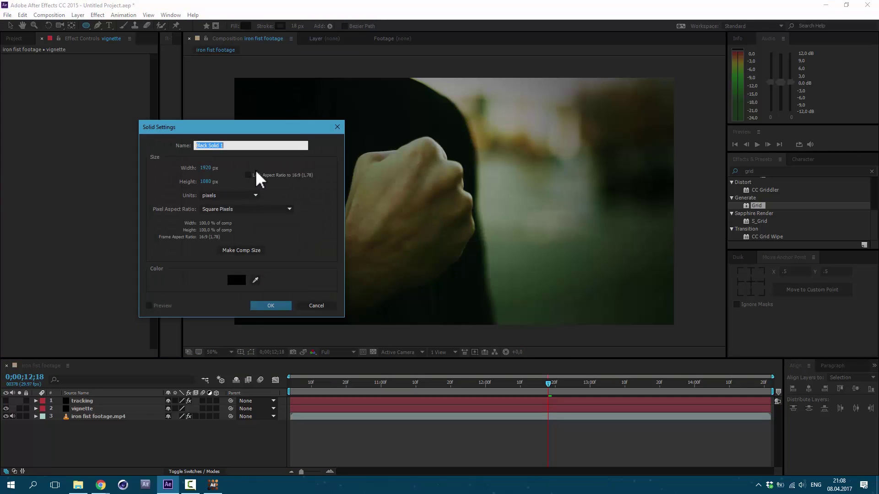
pyautogui.write('Fractal Noise')
pyautogui.click(276, 306)
pyautogui.hotkey('ctrl', '5')
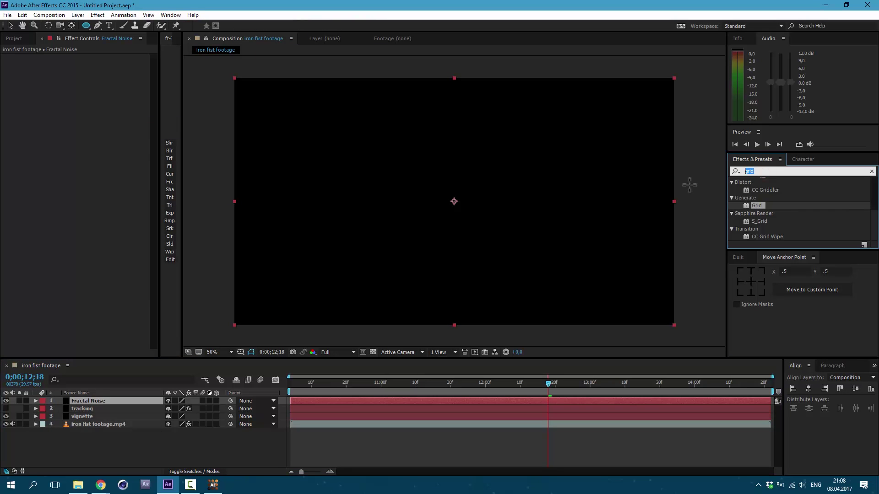
pyautogui.write('fractal noise')
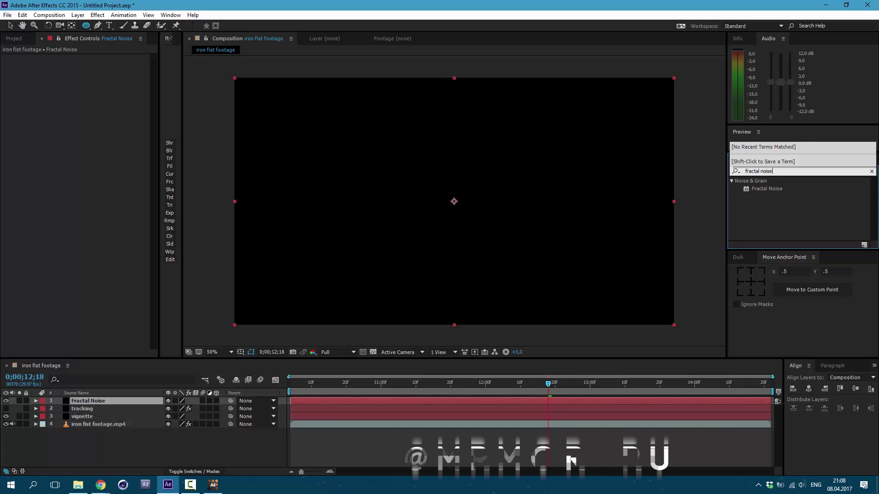
# Apply Fractal Noise to the solid with Dynamic fractal type and Complexity 10.
pyautogui.moveTo(765, 188); pyautogui.dragTo(147, 400)
pyautogui.click(113, 65)
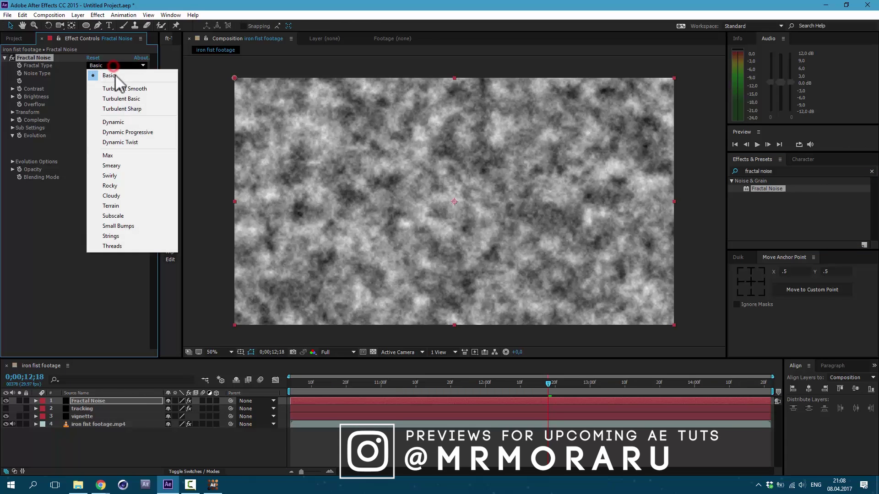
pyautogui.click(114, 121)
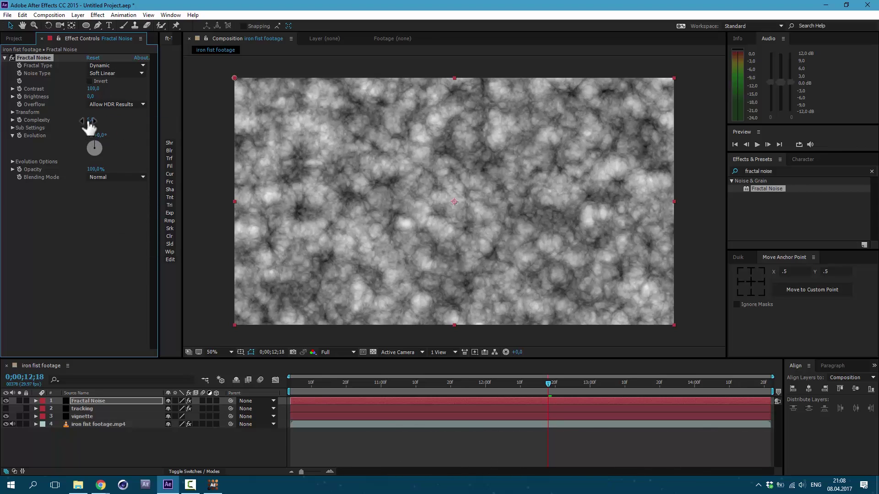
pyautogui.click(91, 120)
pyautogui.write('10')
pyautogui.press('Return')
# Set the noise Transform Scale to 250 and begin an Evolution expression.
pyautogui.click(13, 113)
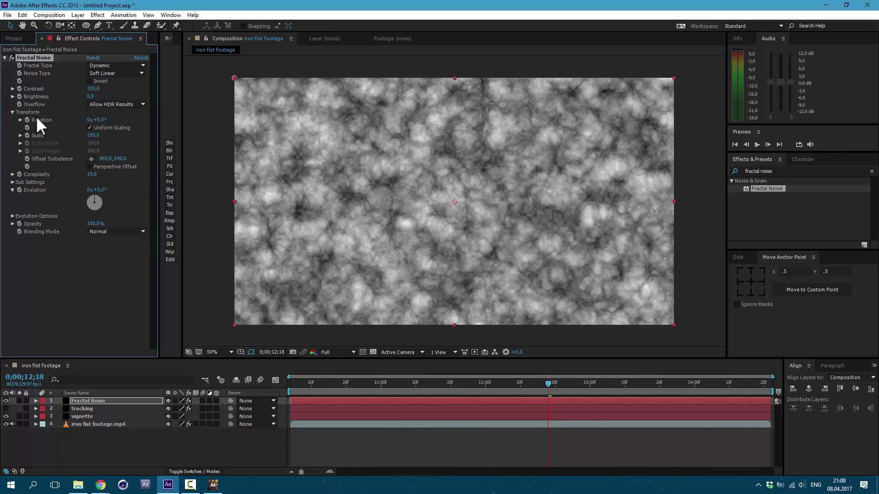
pyautogui.click(93, 137)
pyautogui.write('250')
pyautogui.press('Return')
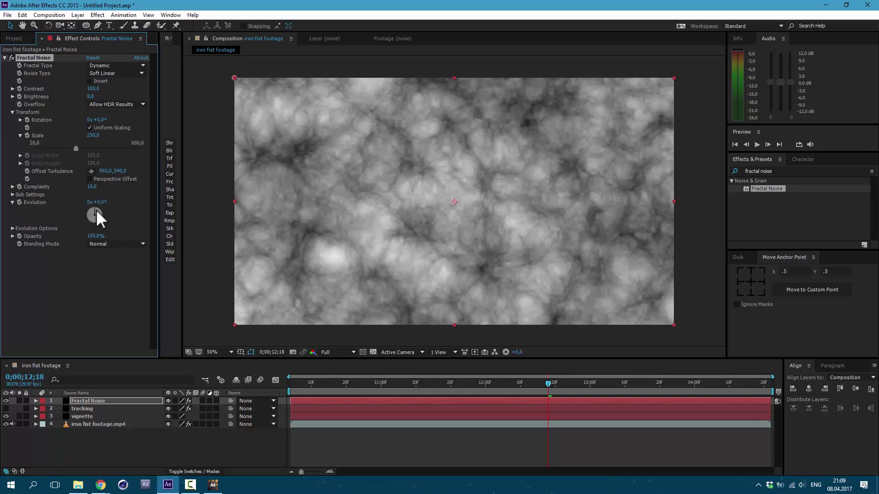
pyautogui.keyDown('alt'); pyautogui.click(19, 201); pyautogui.keyUp('alt')
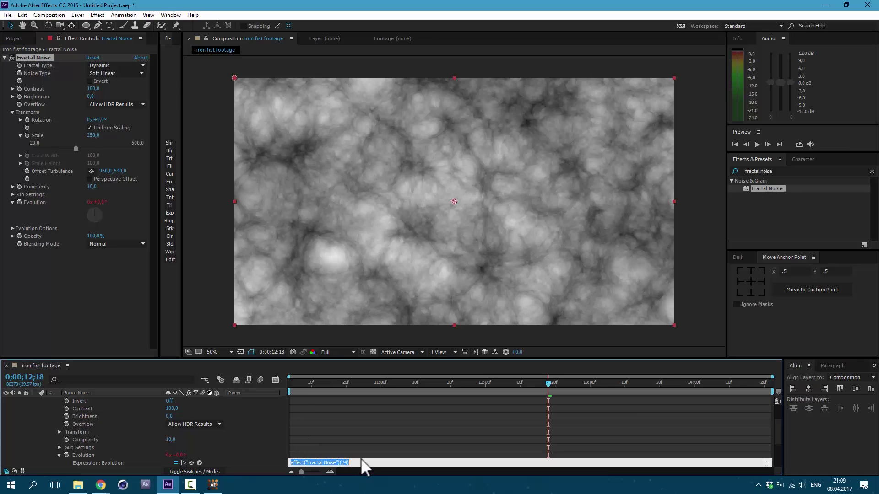
# Enter time*100 as the Evolution expression, preview the animating noise, and select the Fractal Noise layer.
pyautogui.write('time*100')
pyautogui.moveTo(305, 383); pyautogui.dragTo(353, 403)
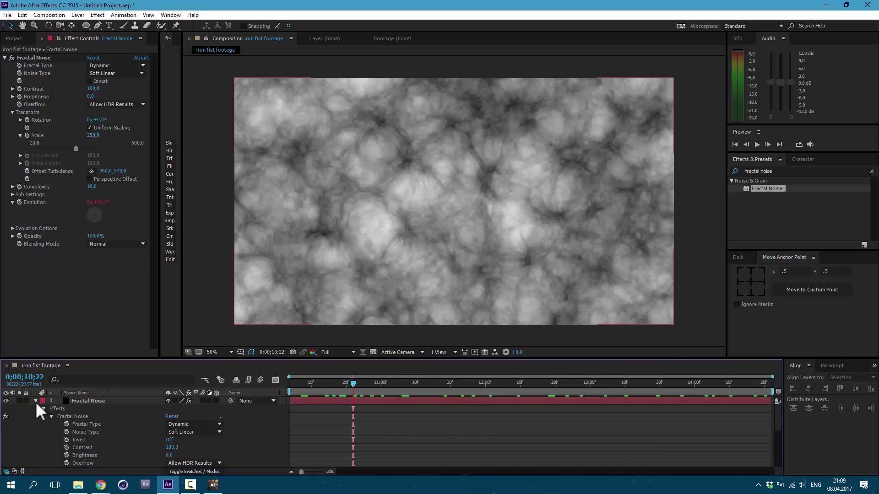
pyautogui.click(37, 399)
pyautogui.click(451, 238)
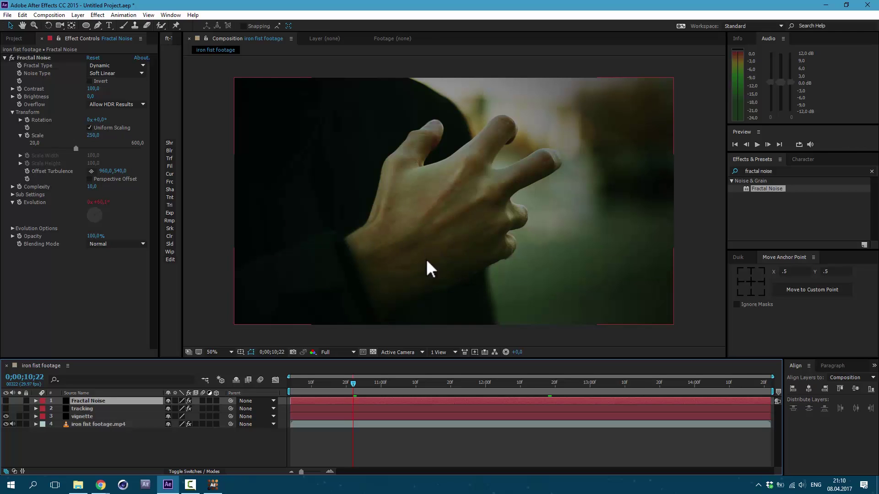
pyautogui.click(8, 14)
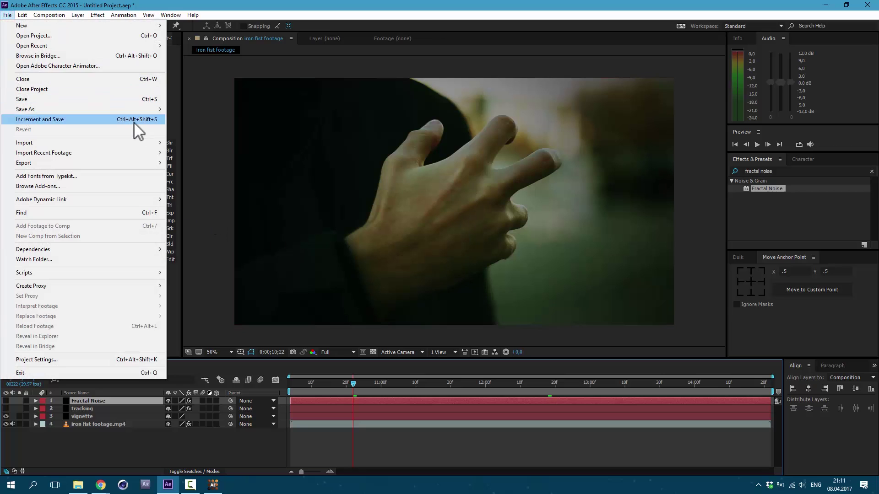
# Import the two PNGs veins detailed.png and veins light.png into the project.
pyautogui.moveTo(142, 142)
pyautogui.click(183, 143)
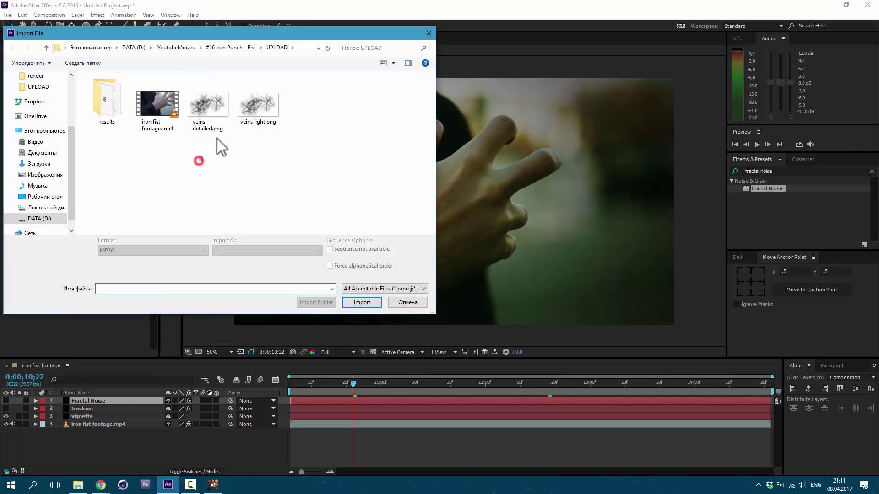
pyautogui.moveTo(216, 162); pyautogui.dragTo(297, 112)
pyautogui.click(325, 134)
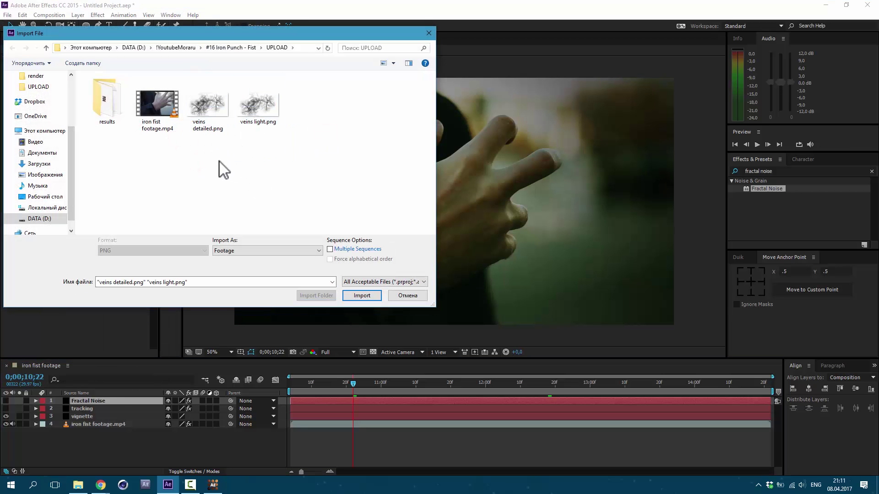
pyautogui.moveTo(288, 156); pyautogui.dragTo(201, 101)
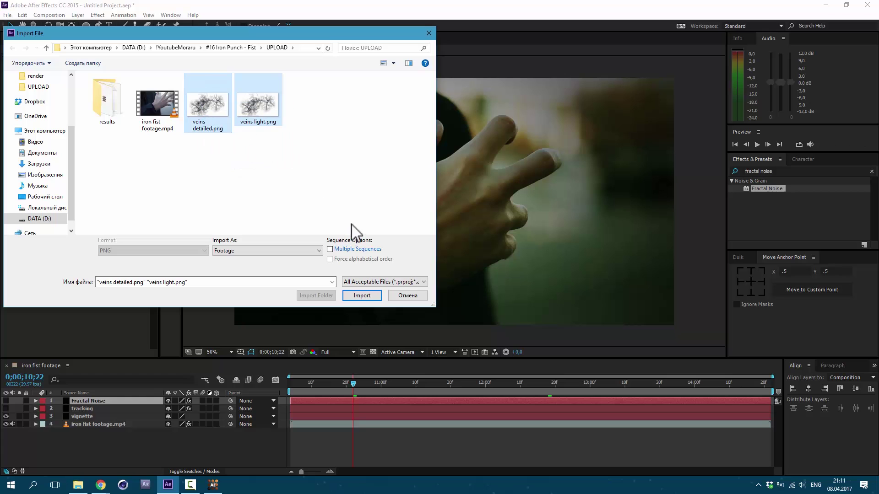
pyautogui.click(366, 295)
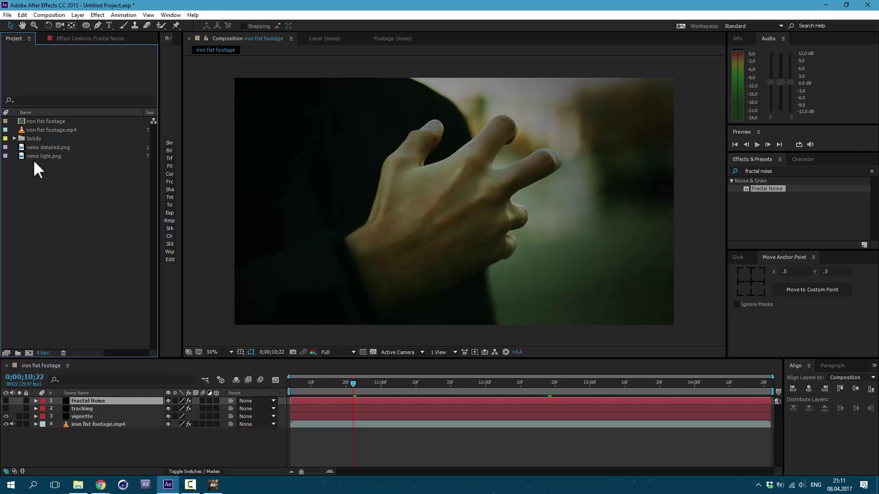
# Keep only veins light.png in the composition and hide the top layers to see the footage.
pyautogui.moveTo(56, 155); pyautogui.dragTo(82, 398)
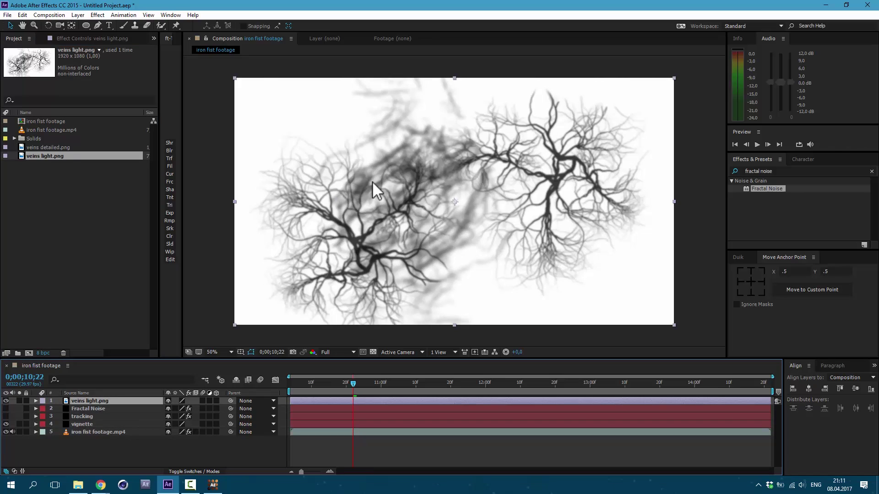
pyautogui.moveTo(34, 147); pyautogui.dragTo(87, 404)
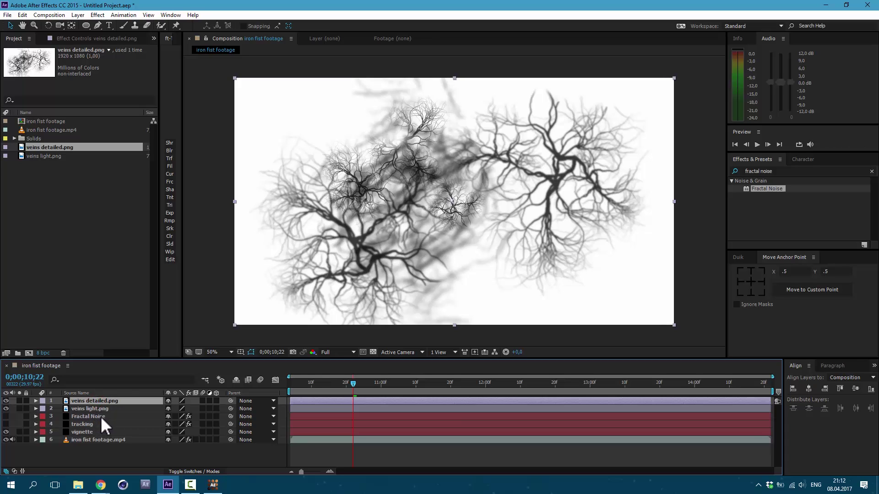
pyautogui.press('Delete')
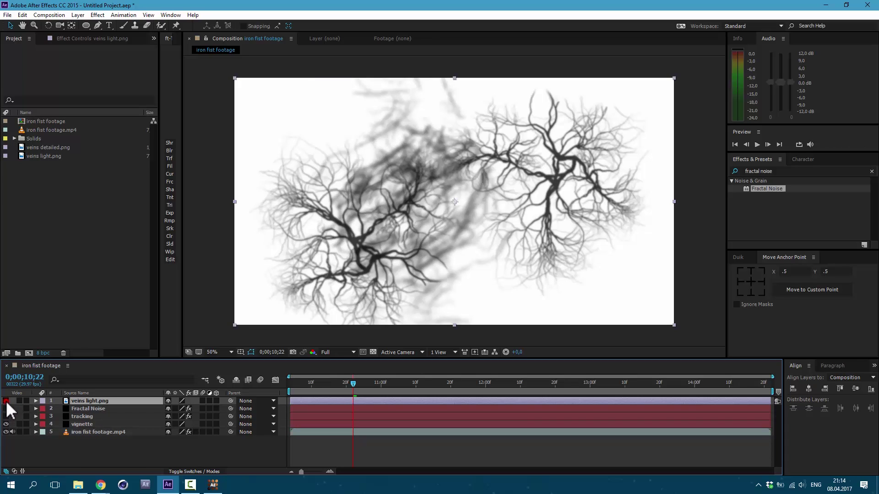
pyautogui.moveTo(6, 403); pyautogui.dragTo(50, 411)
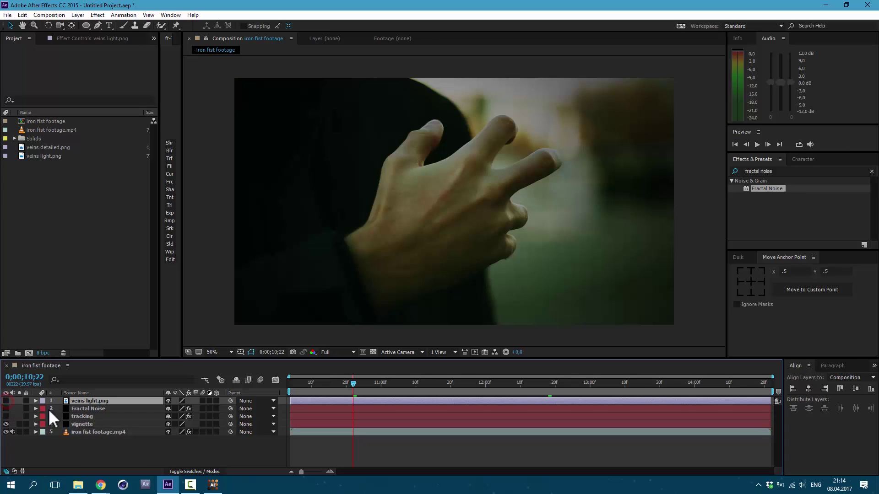
# With Fractal Noise selected and the Pen tool active, go to the clenched-fist frame at the clip's end.
pyautogui.click(87, 409)
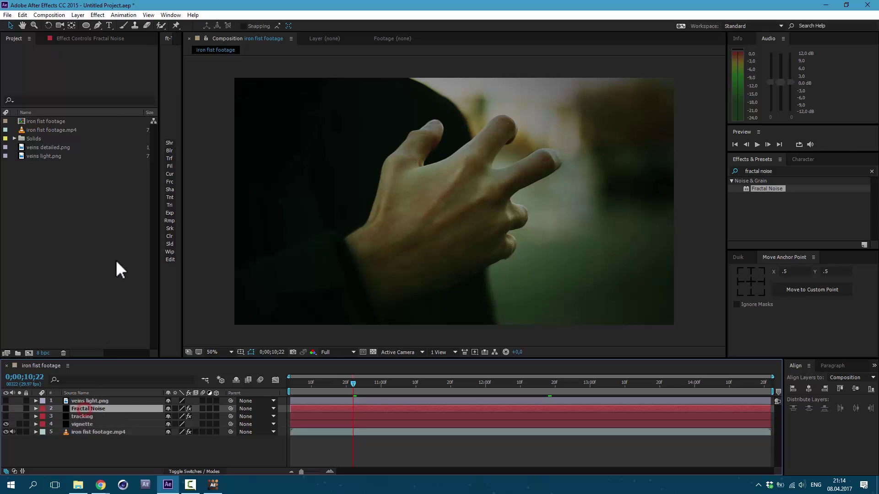
pyautogui.click(97, 25)
pyautogui.press('End')
pyautogui.moveTo(495, 383); pyautogui.dragTo(765, 403)
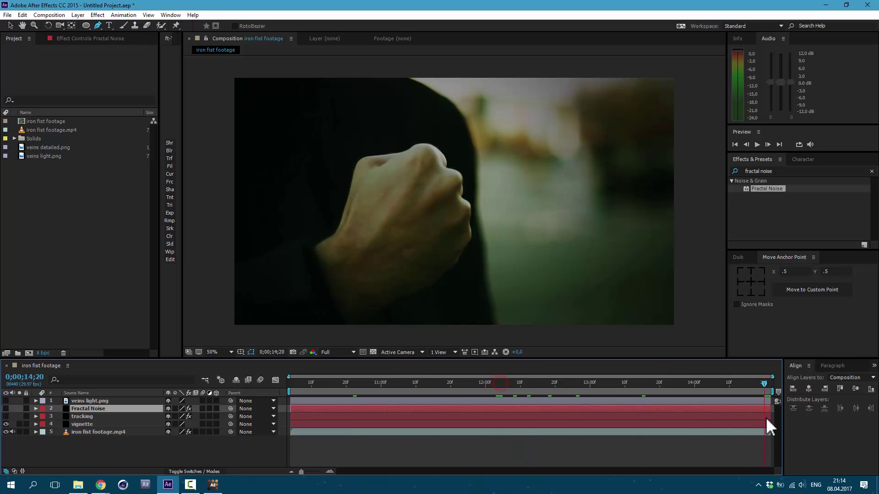
# Trace a closed mask around the fist and wrist, then select Fractal Noise with veins light.png.
pyautogui.click(336, 252)
pyautogui.click(365, 186)
pyautogui.click(389, 183)
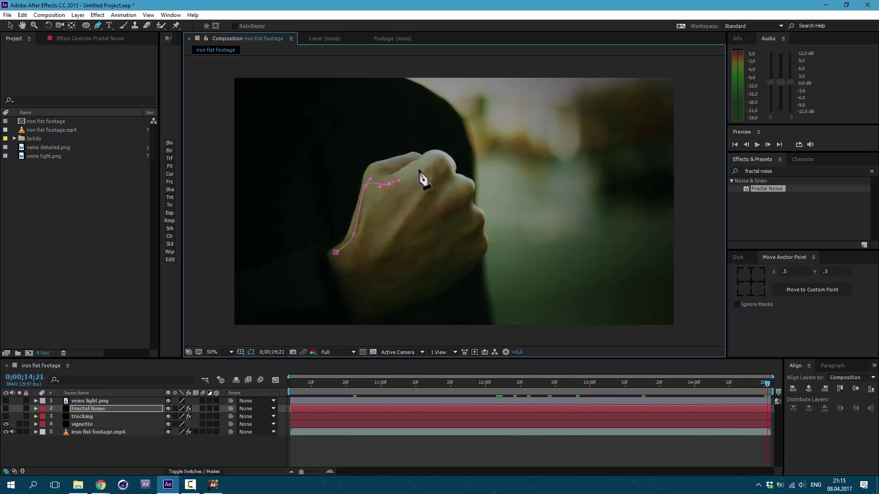
pyautogui.click(430, 159)
pyautogui.click(465, 186)
pyautogui.click(477, 234)
pyautogui.click(483, 254)
pyautogui.click(455, 281)
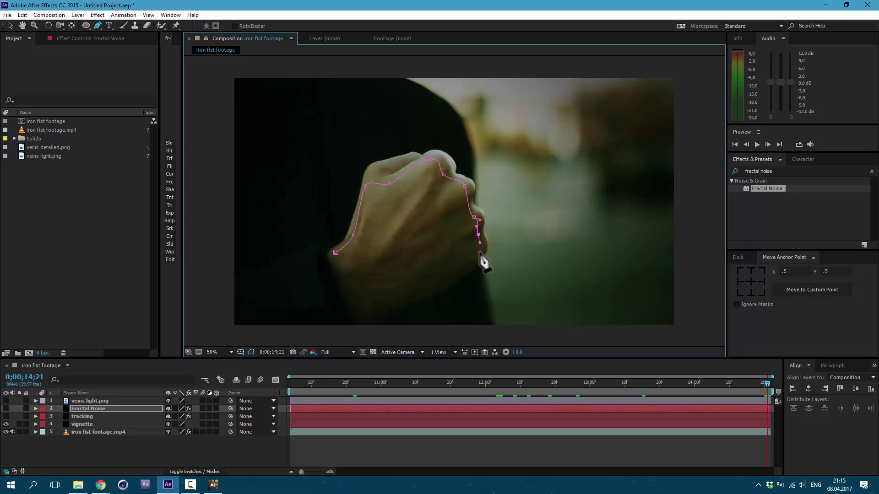
pyautogui.click(447, 282)
pyautogui.click(405, 299)
pyautogui.click(364, 322)
pyautogui.click(338, 271)
pyautogui.click(336, 252)
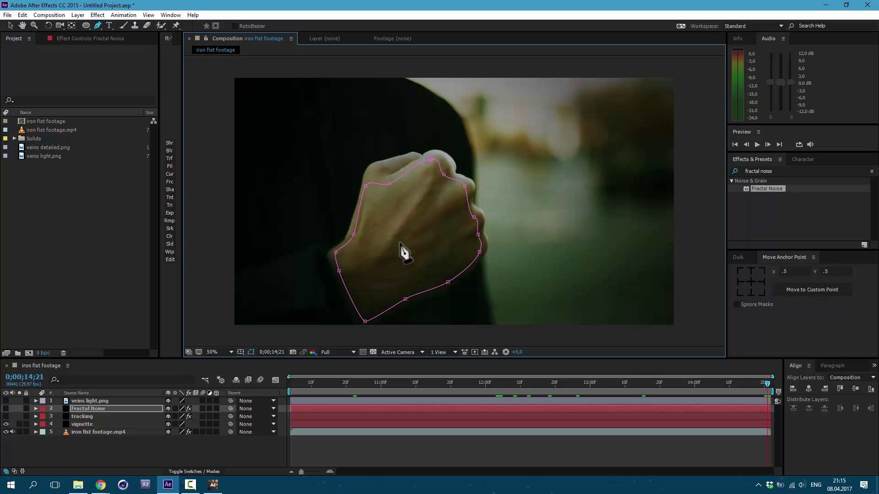
pyautogui.click(99, 408)
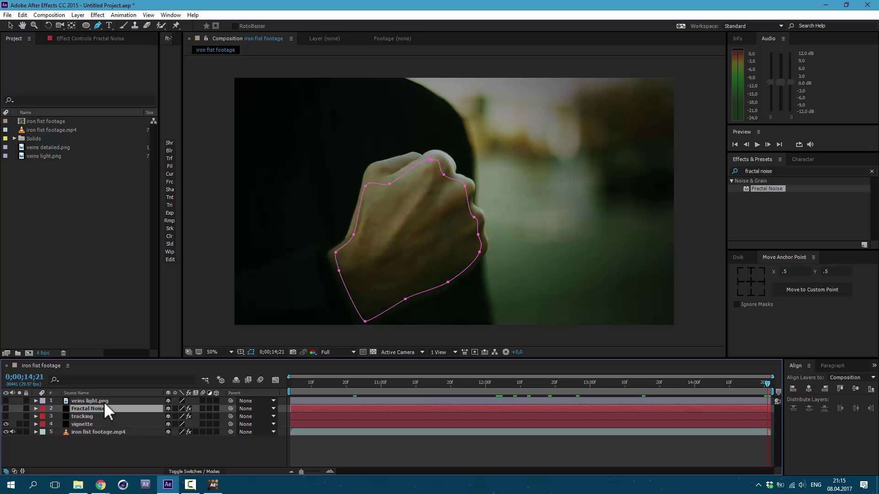
pyautogui.keyDown('shift'); pyautogui.click(103, 402); pyautogui.keyUp('shift')
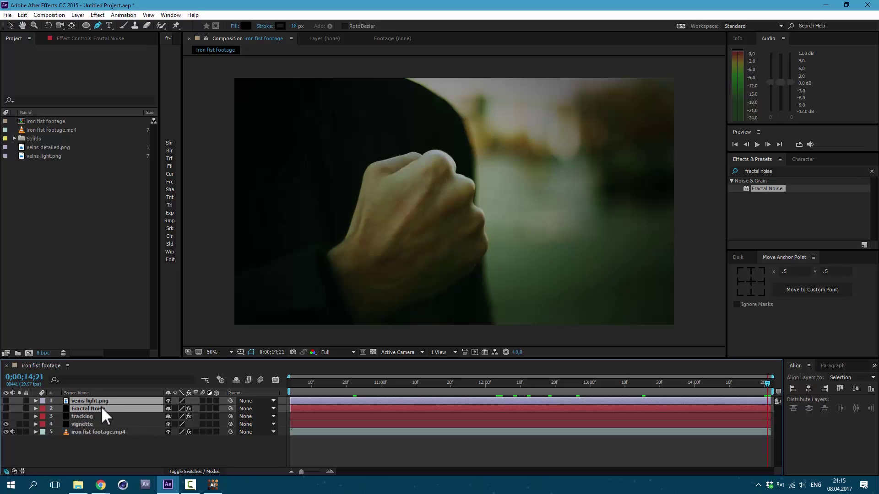
# Pre-compose veins light.png and Fractal Noise into a new composition named veins.
pyautogui.click(76, 15)
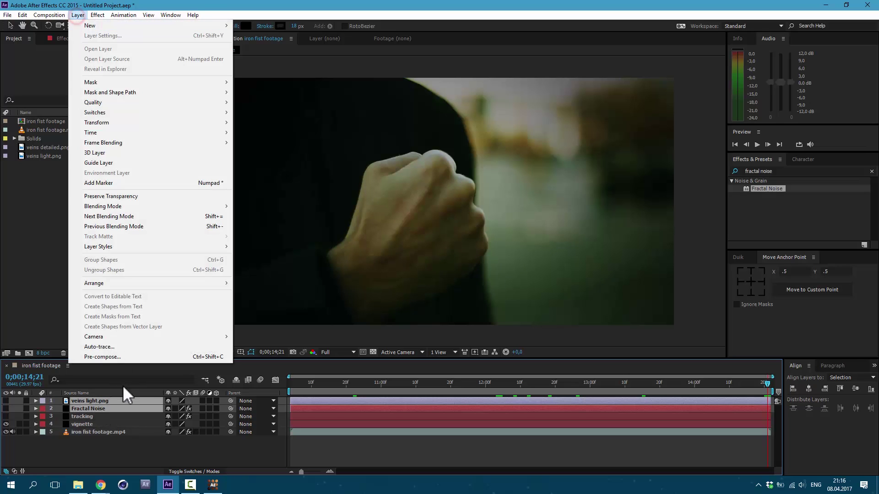
pyautogui.click(130, 358)
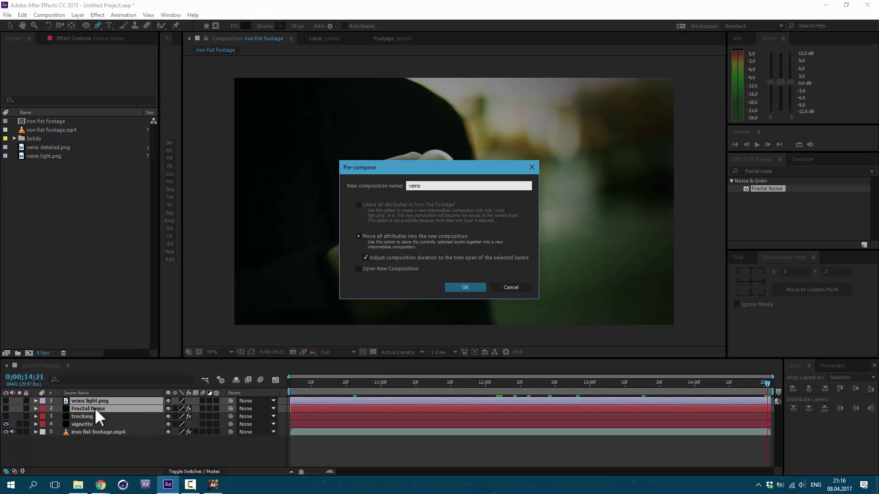
pyautogui.click(466, 287)
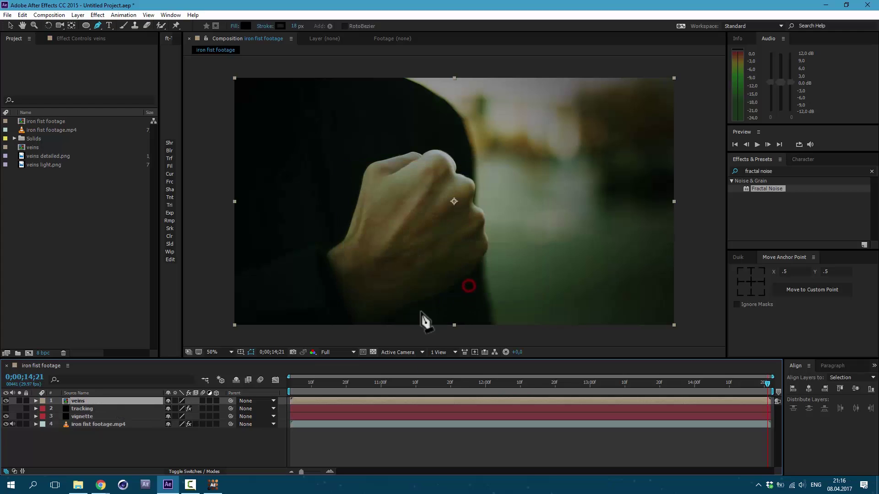
# Inside the veins precomp, show Fractal Noise and set its Track Matte to Luma Matte veins light.png.
pyautogui.doubleClick(89, 400)
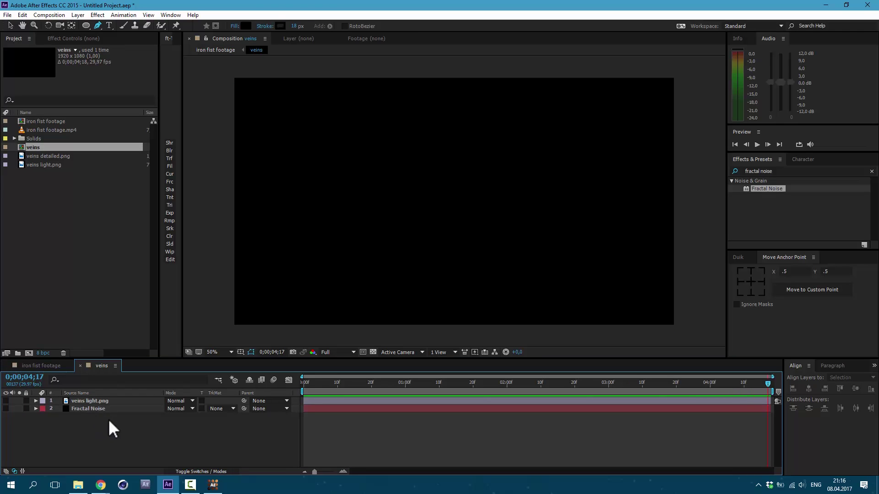
pyautogui.click(87, 409)
pyautogui.click(5, 409)
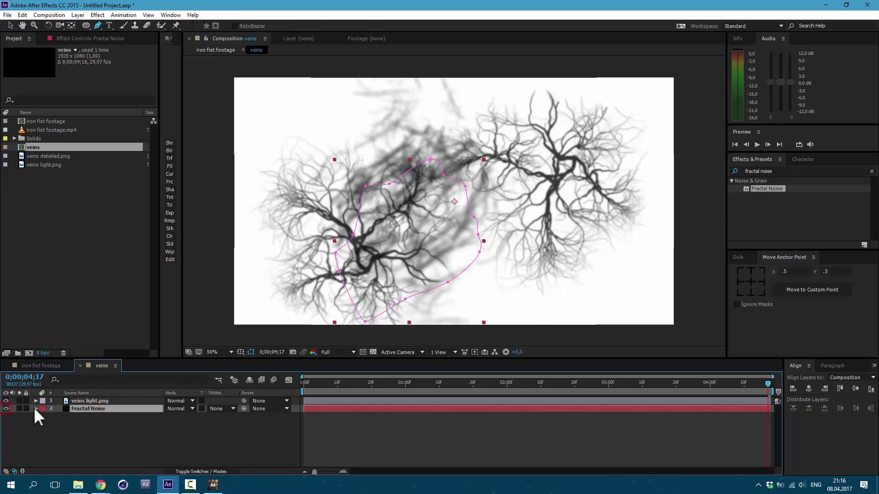
pyautogui.click(120, 408)
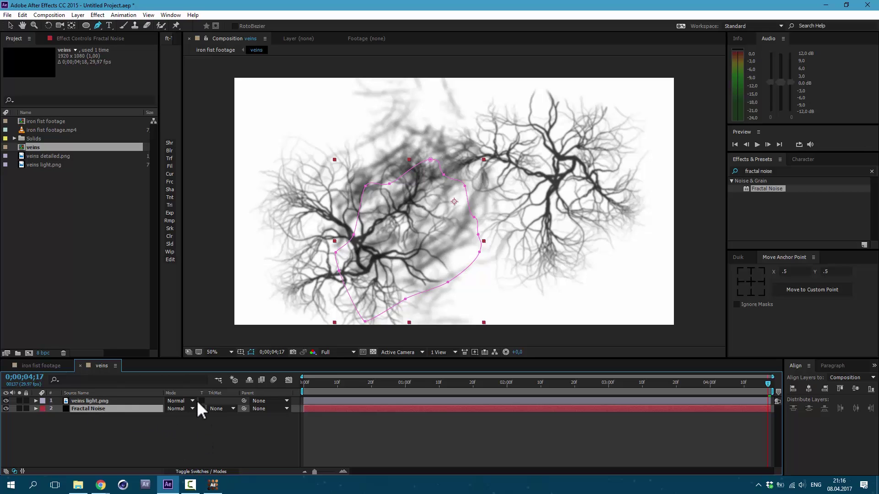
pyautogui.click(221, 408)
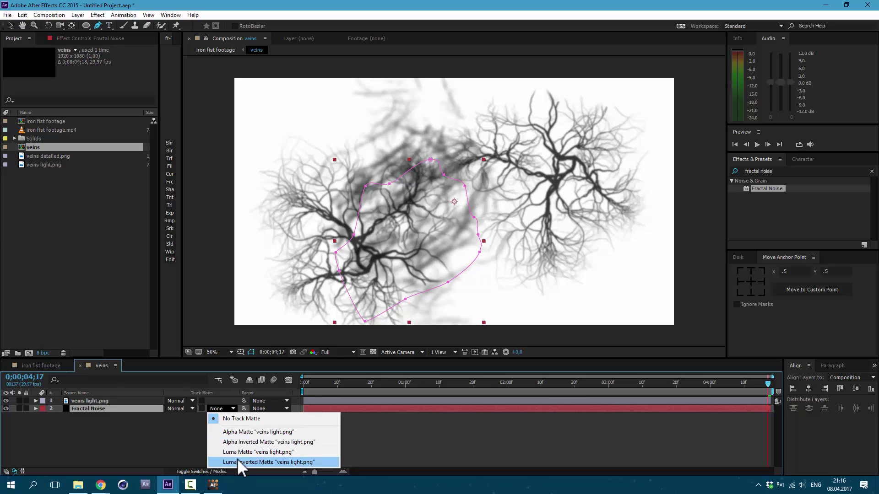
pyautogui.click(270, 452)
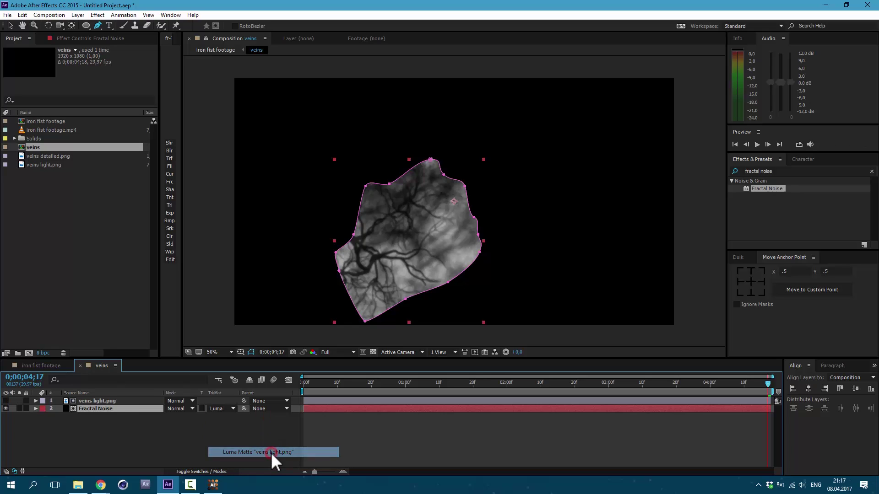
# Nudge veins light.png slightly down inside the mask, keeping rotation at 0°.
pyautogui.click(112, 401)
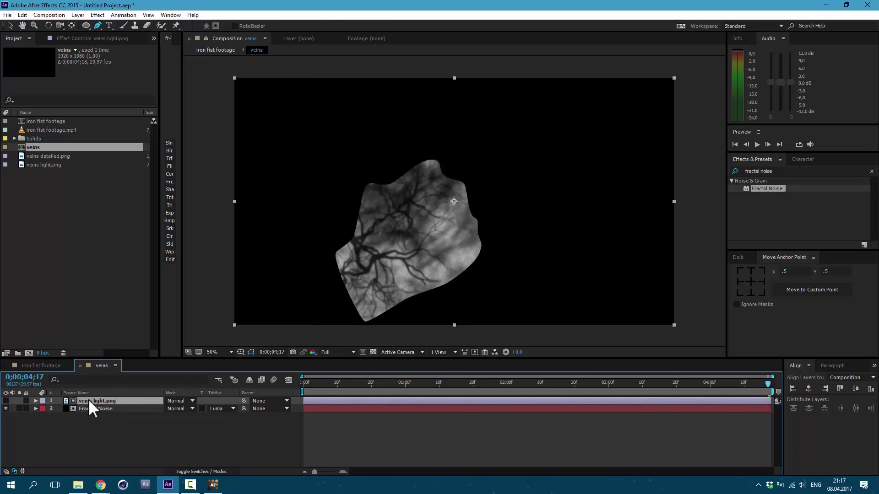
pyautogui.click(10, 25)
pyautogui.moveTo(527, 125); pyautogui.dragTo(359, 156)
pyautogui.hotkey('ctrl', 'z')
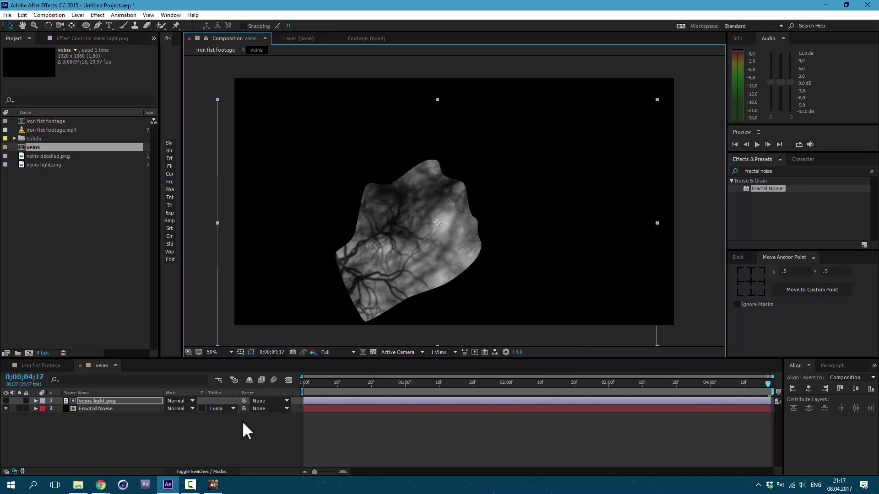
pyautogui.press('r')
pyautogui.moveTo(176, 408)
pyautogui.mouseDown()
pyautogui.moveTo(193, 409)
pyautogui.moveTo(165, 410)
pyautogui.moveTo(182, 418)
pyautogui.mouseUp()
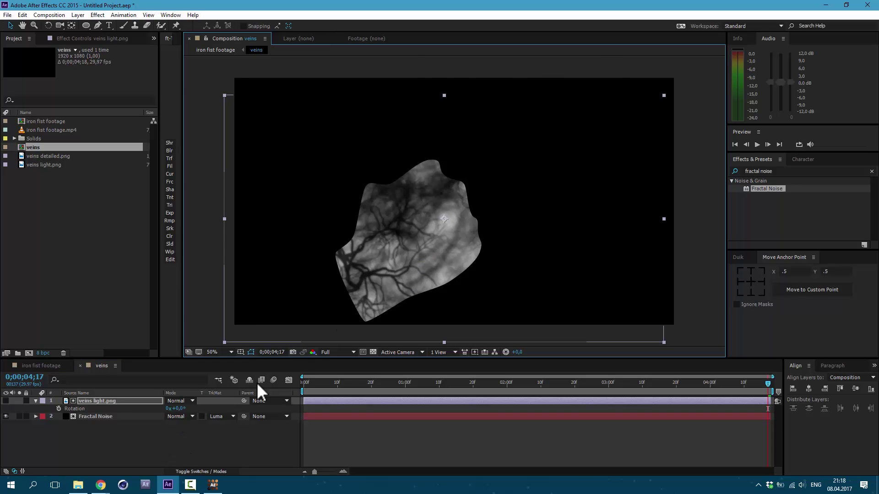
pyautogui.moveTo(433, 226)
pyautogui.mouseDown()
pyautogui.moveTo(423, 238)
pyautogui.moveTo(429, 234)
pyautogui.moveTo(432, 243)
pyautogui.mouseUp()
pyautogui.press('r')
pyautogui.click(94, 409)
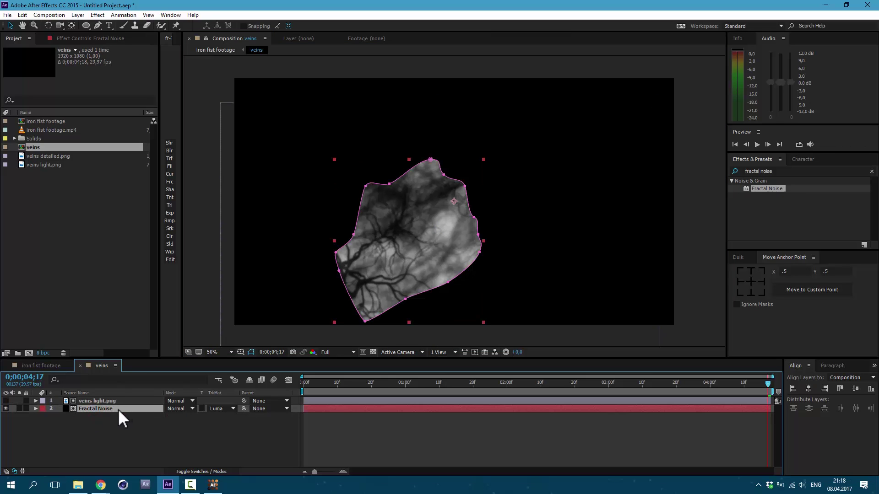
# Give the Fractal Noise mask a 100 px feather and -44 px expansion, then preview.
pyautogui.press('f')
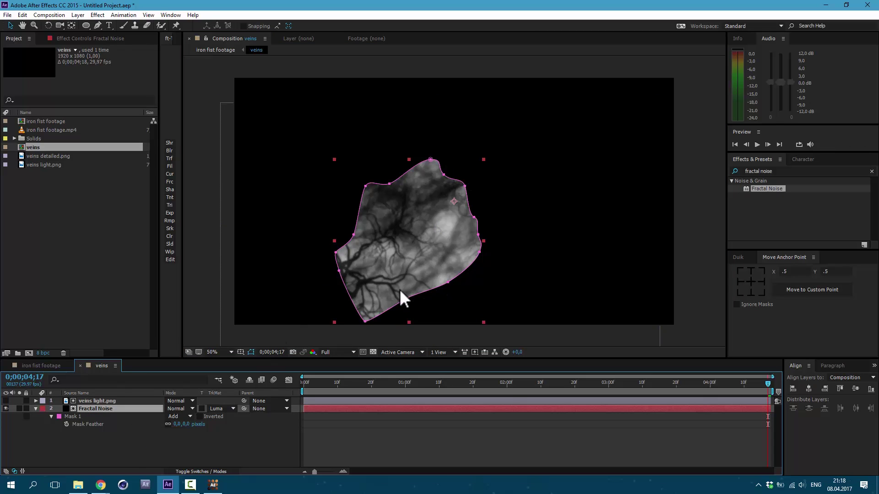
pyautogui.moveTo(184, 421); pyautogui.dragTo(179, 425)
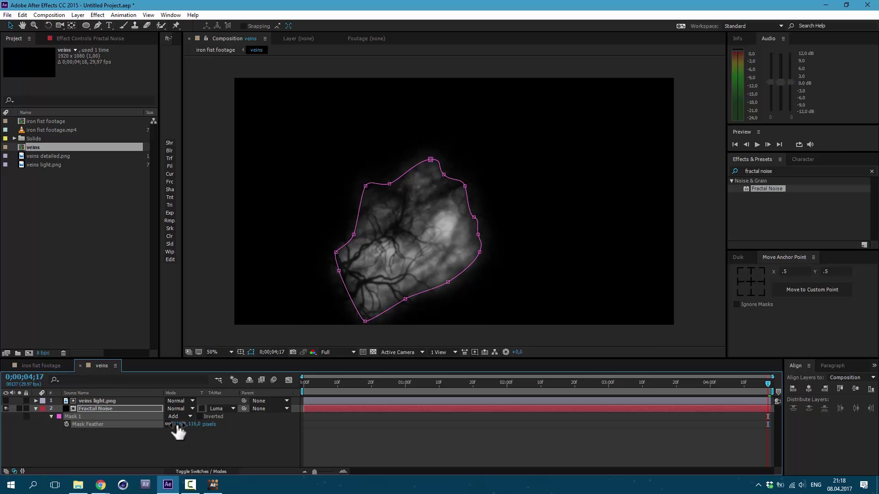
pyautogui.write('100')
pyautogui.press('Return')
pyautogui.click(50, 416)
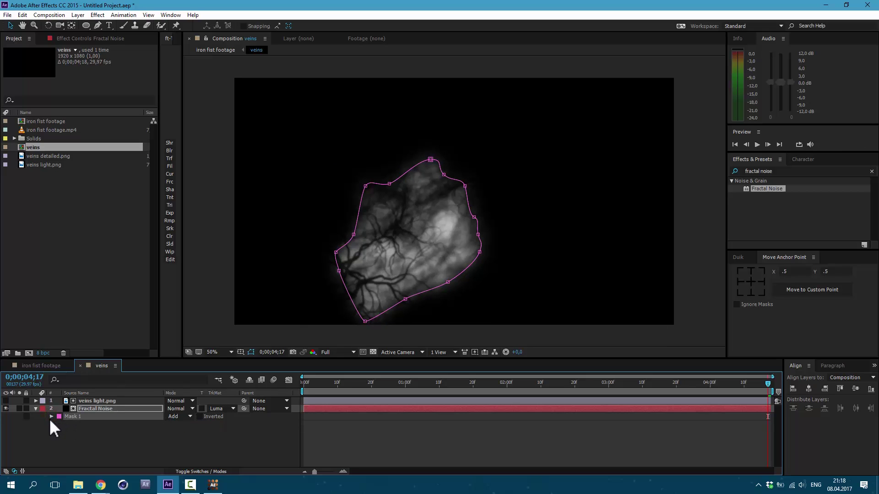
pyautogui.click(50, 417)
pyautogui.moveTo(170, 450); pyautogui.dragTo(155, 453)
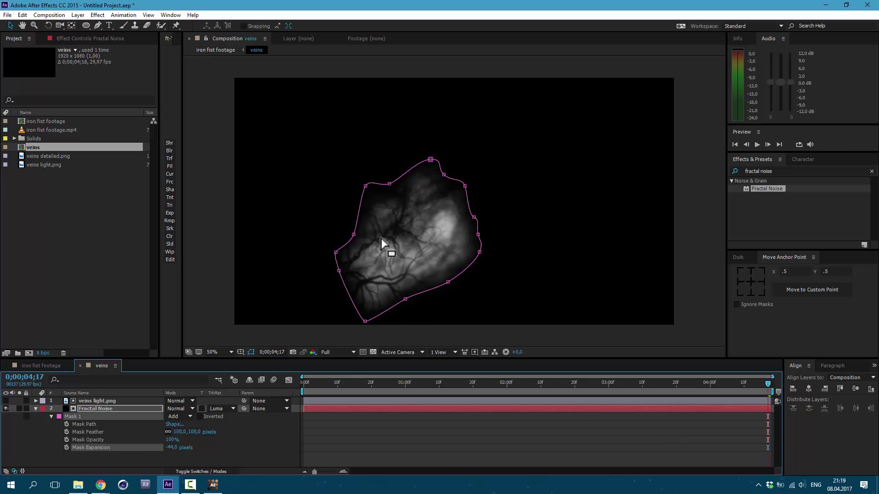
pyautogui.click(35, 409)
pyautogui.press('space')
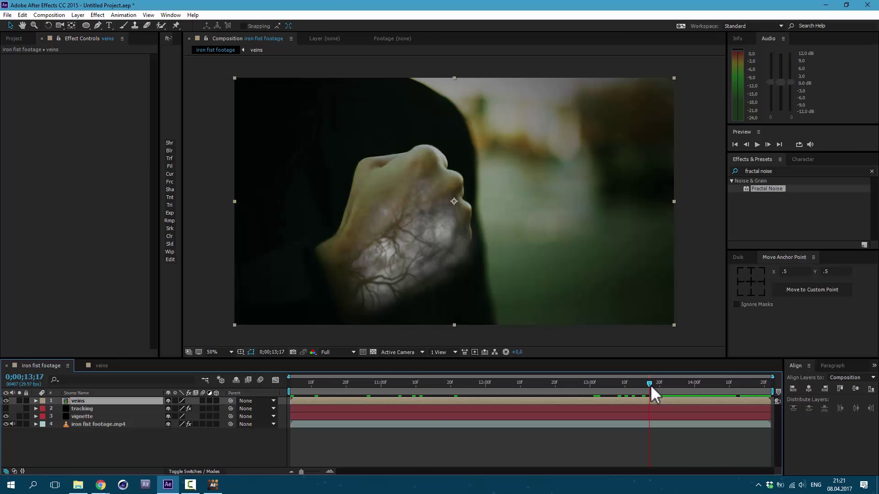
# At frame 10;04, copy the tracking layer's Corner Pin and paste it onto the veins layer.
pyautogui.moveTo(650, 385); pyautogui.dragTo(290, 399)
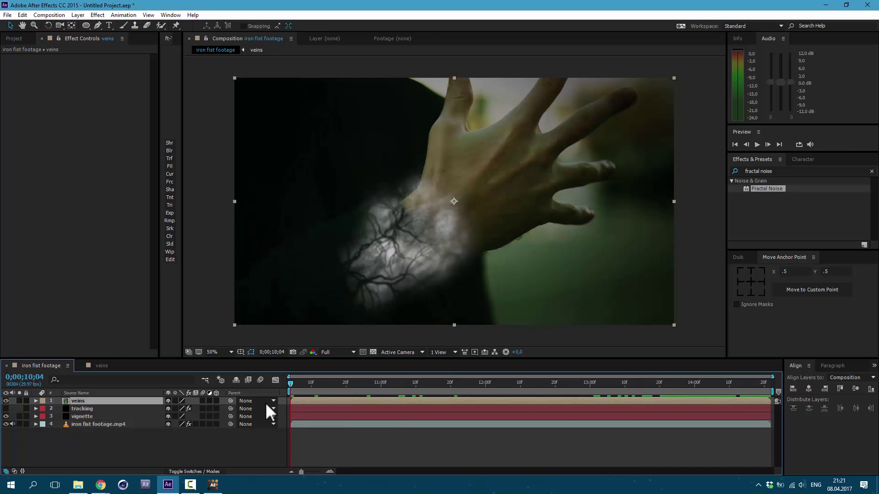
pyautogui.click(87, 409)
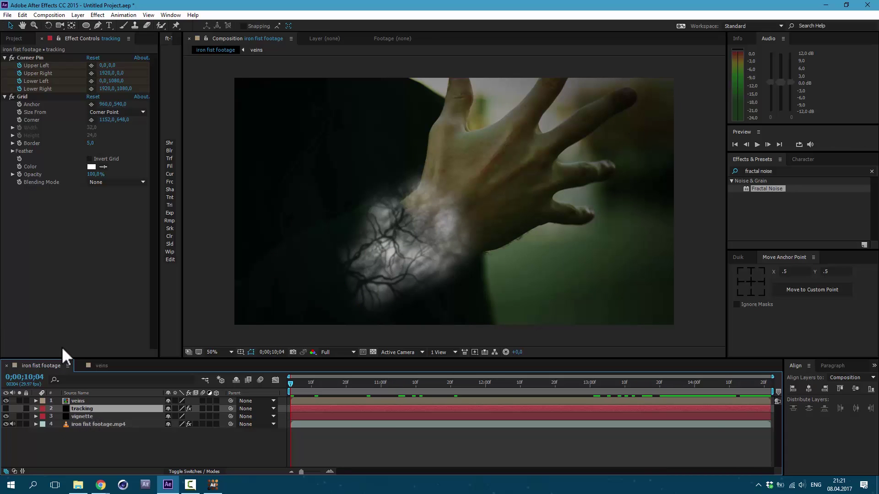
pyautogui.click(28, 57)
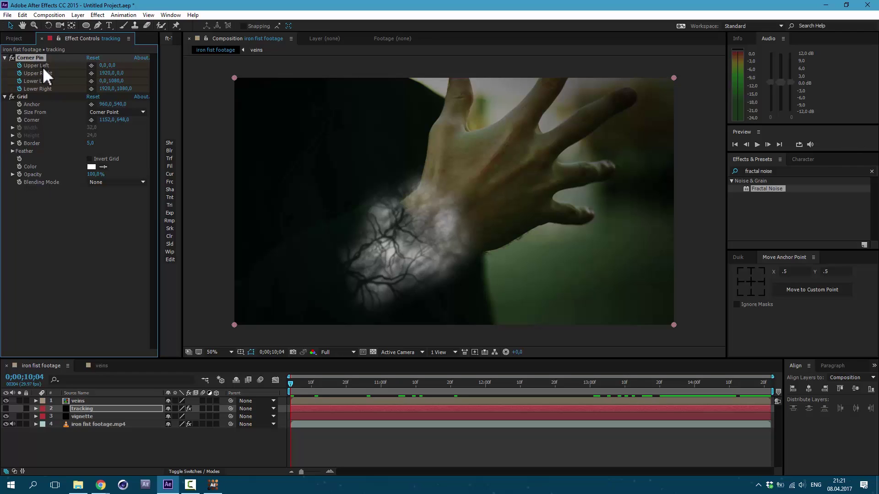
pyautogui.click(113, 402)
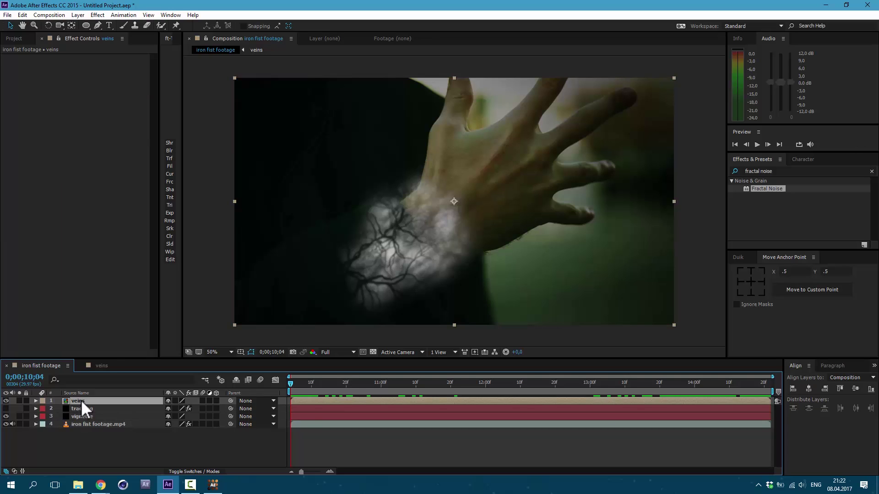
pyautogui.hotkey('ctrl', 'v')
pyautogui.press('u')
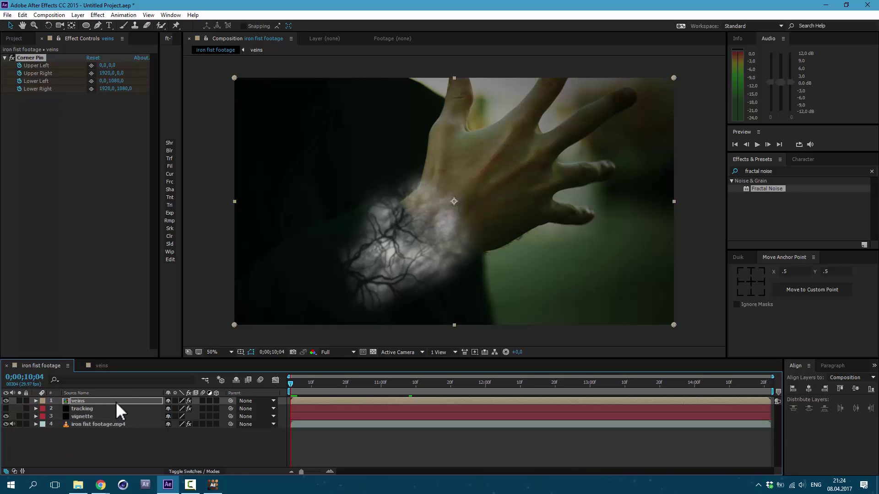
pyautogui.click(117, 401)
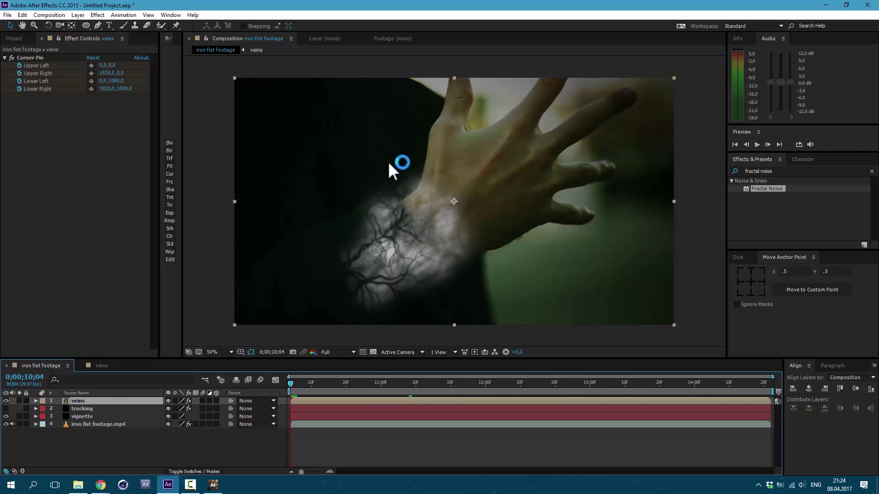
# At frame 14;21, parent the veins layer to tracking and play back to check it follows the fist.
pyautogui.moveTo(292, 384); pyautogui.dragTo(841, 377)
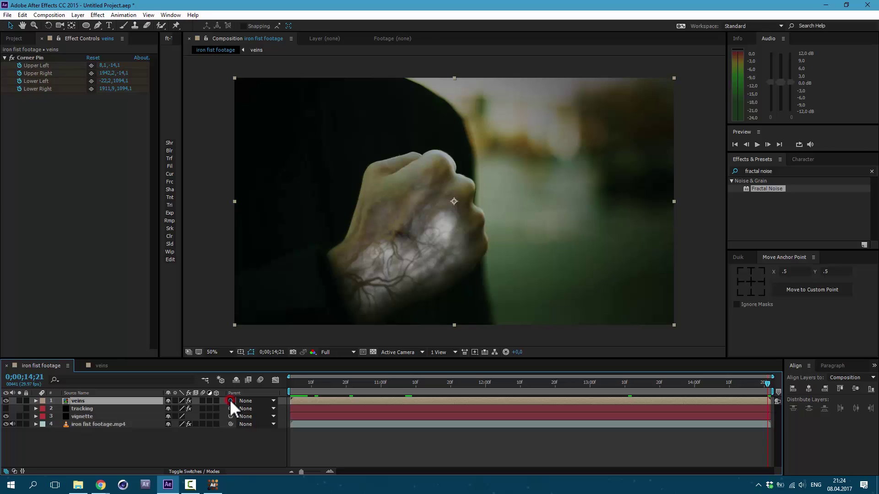
pyautogui.moveTo(231, 401); pyautogui.dragTo(87, 410)
pyautogui.press('space')
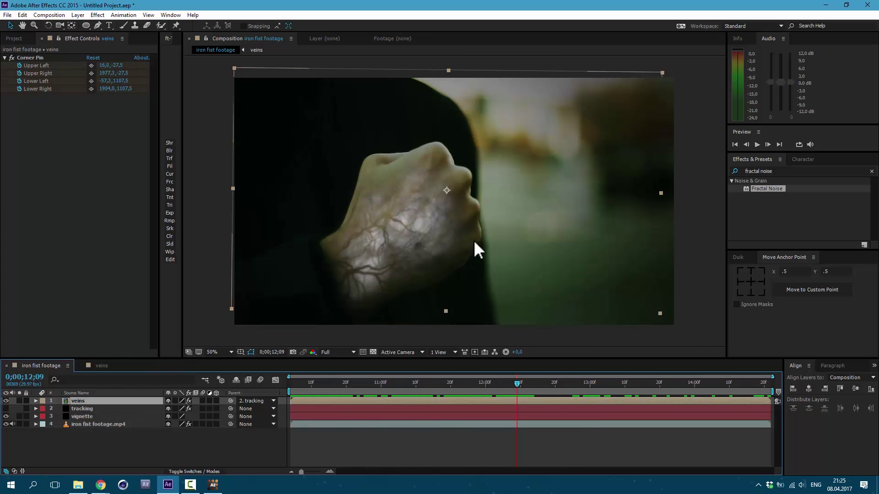
# Open the veins composition and toggle its transparency grid.
pyautogui.click(102, 365)
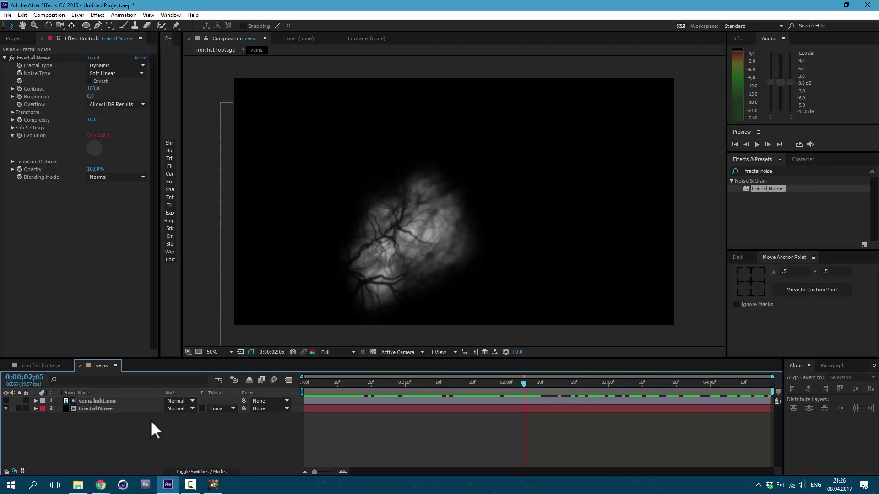
pyautogui.click(374, 352)
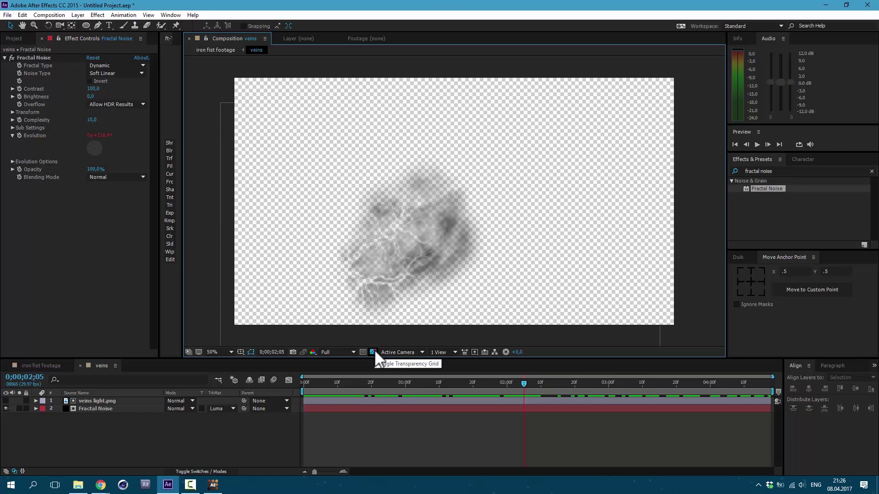
pyautogui.click(374, 351)
pyautogui.click(374, 352)
pyautogui.click(149, 439)
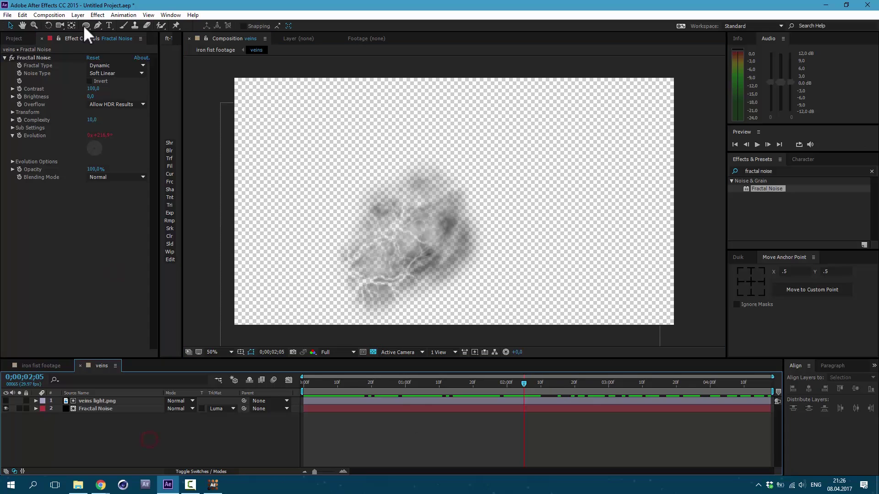
# Add a black solid named bg and place it beneath the Fractal Noise layer.
pyautogui.click(78, 15)
pyautogui.moveTo(190, 25)
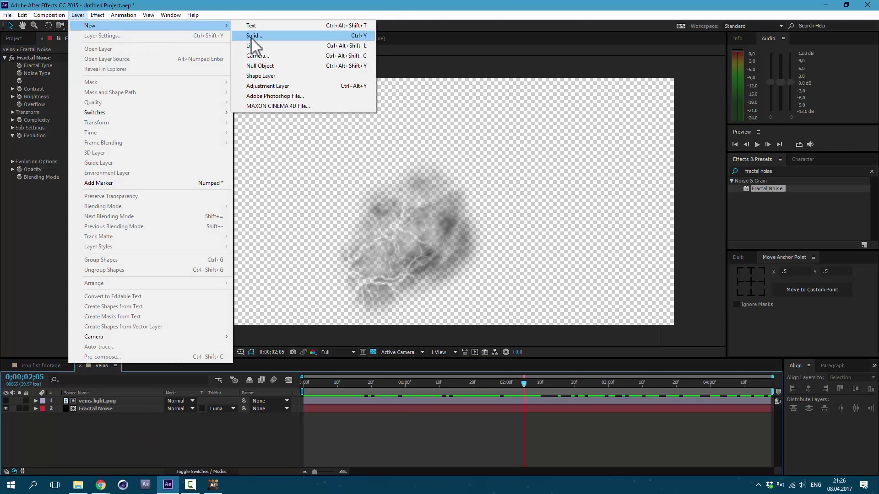
pyautogui.click(253, 35)
pyautogui.write('bg')
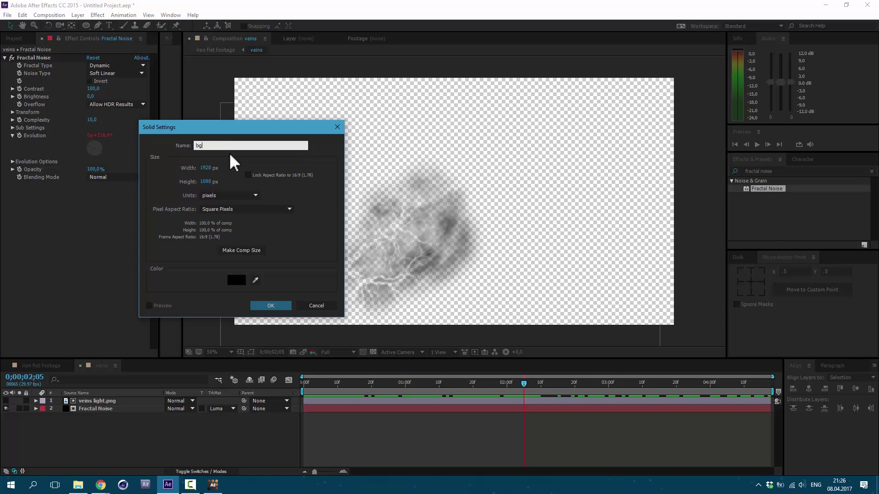
pyautogui.click(271, 305)
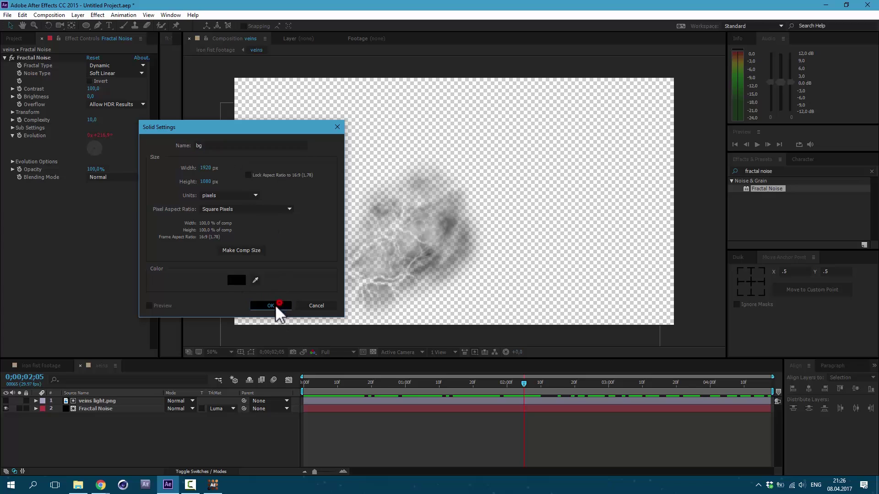
pyautogui.moveTo(98, 401); pyautogui.dragTo(100, 426)
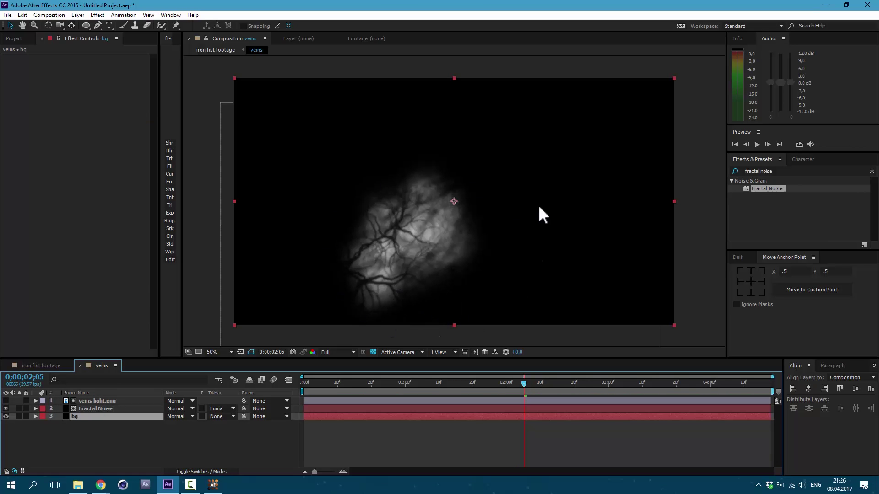
pyautogui.click(37, 366)
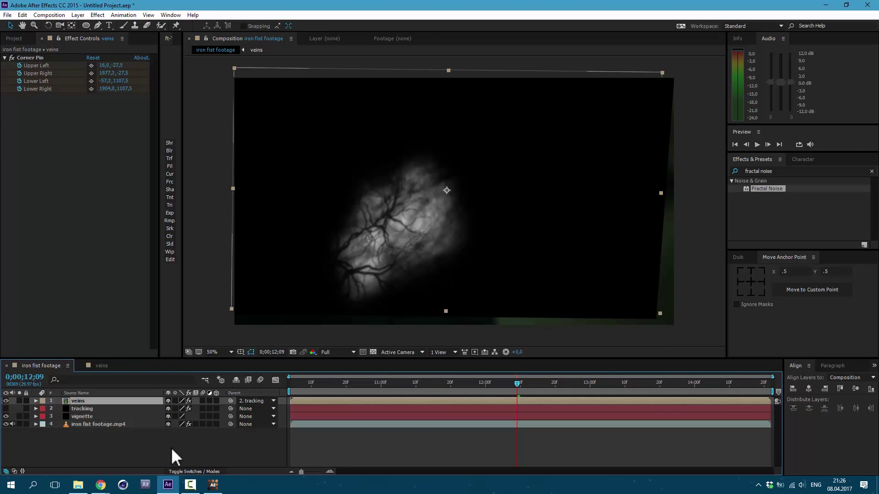
# Set the veins layer's blending mode to Color Dodge and add a Curves effect.
pyautogui.click(189, 471)
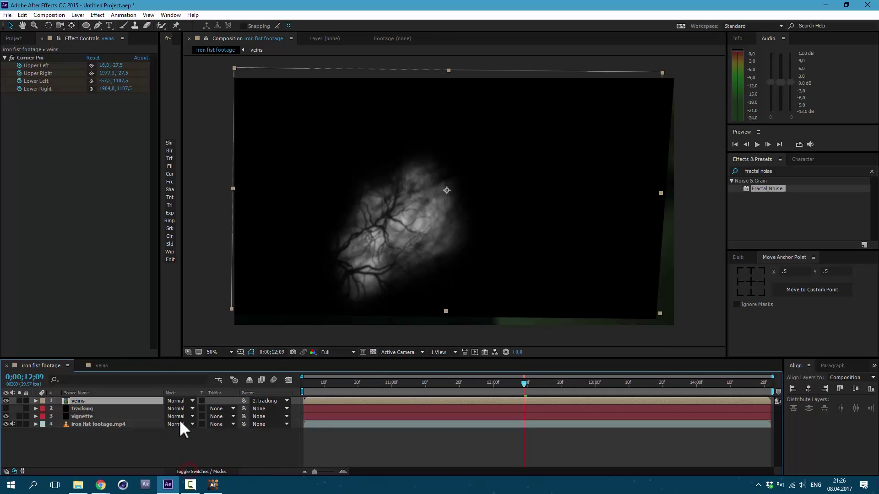
pyautogui.click(182, 401)
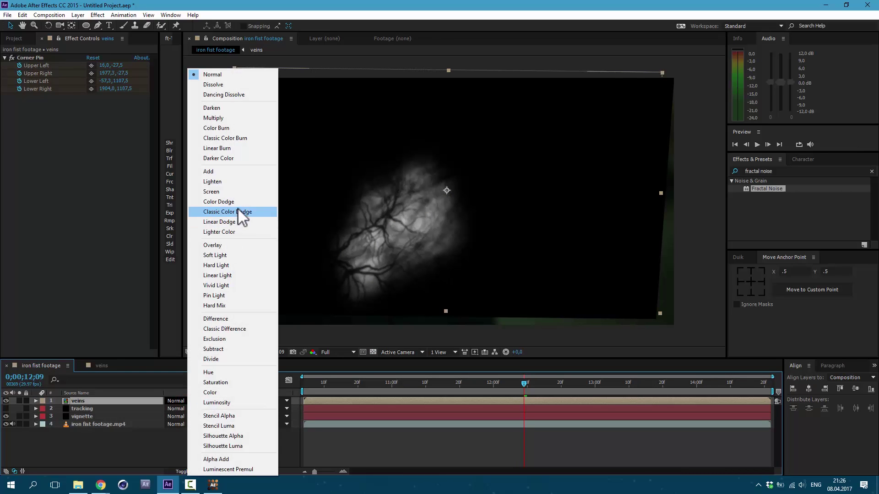
pyautogui.click(219, 202)
pyautogui.click(98, 15)
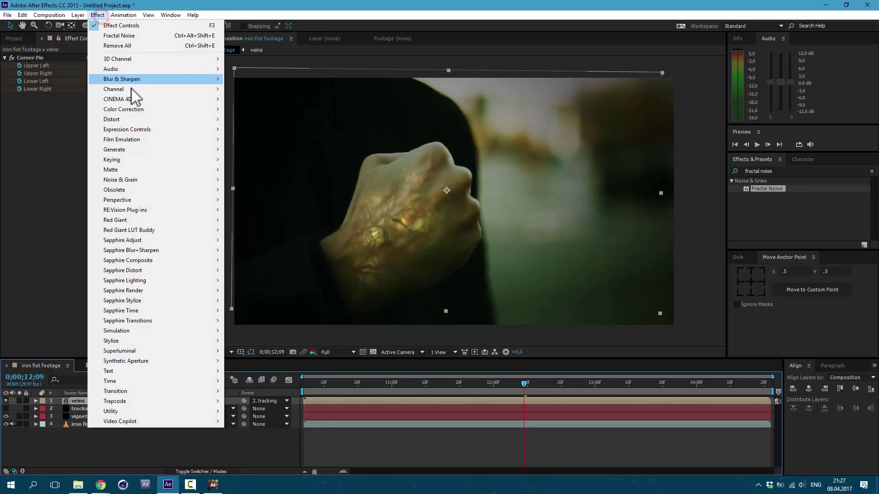
pyautogui.moveTo(175, 118)
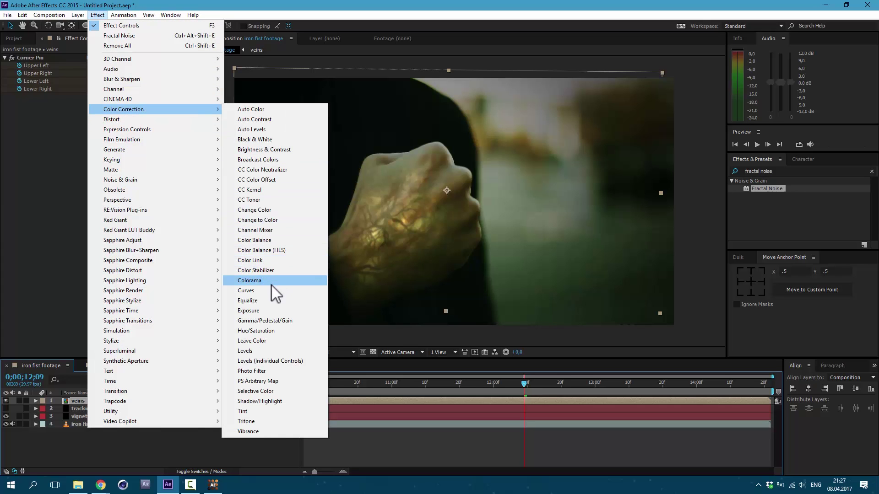
pyautogui.click(270, 290)
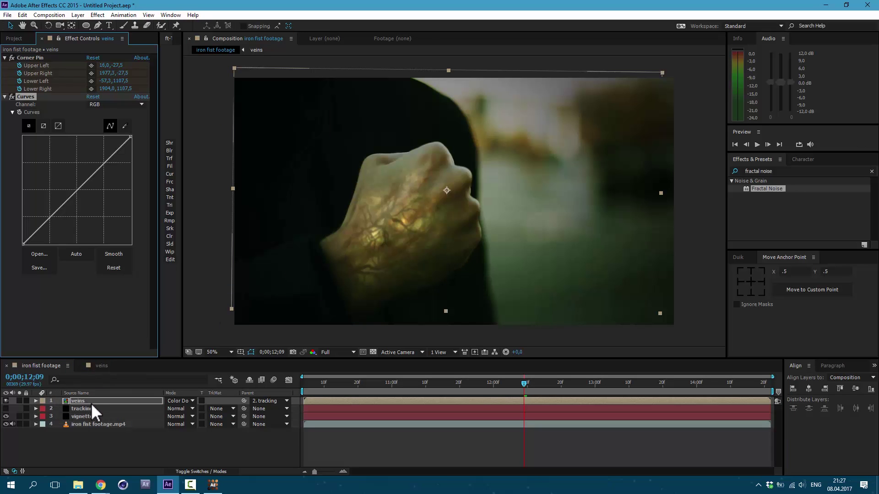
# Grade the veins orange with Curves: raise red, lower blue, bend green, and brighten RGB.
pyautogui.click(114, 104)
pyautogui.click(108, 124)
pyautogui.moveTo(79, 191); pyautogui.dragTo(94, 206)
pyautogui.click(114, 103)
pyautogui.click(118, 148)
pyautogui.click(115, 104)
pyautogui.click(114, 136)
pyautogui.moveTo(108, 169); pyautogui.dragTo(102, 160)
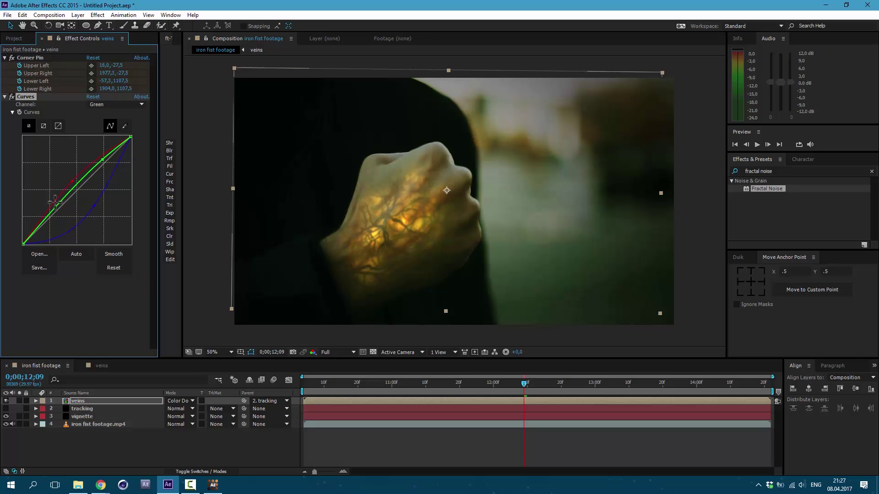
pyautogui.moveTo(60, 202); pyautogui.dragTo(63, 211)
pyautogui.click(115, 104)
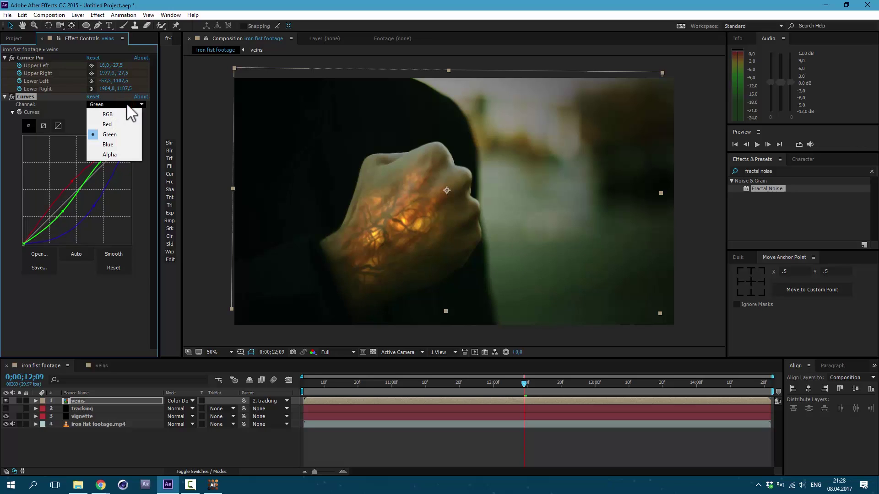
pyautogui.click(123, 114)
pyautogui.moveTo(94, 176); pyautogui.dragTo(86, 170)
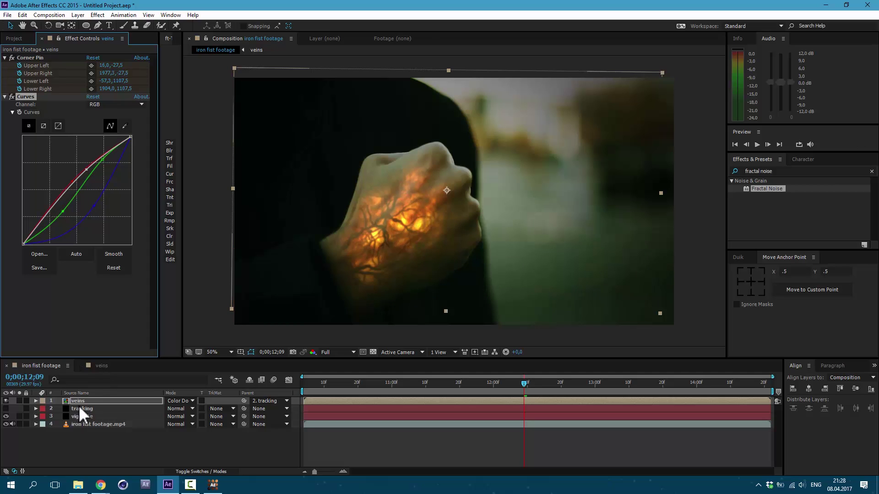
# Compare the glow with the veins comp's bg solid hidden and shown again, then select the veins layer.
pyautogui.click(102, 365)
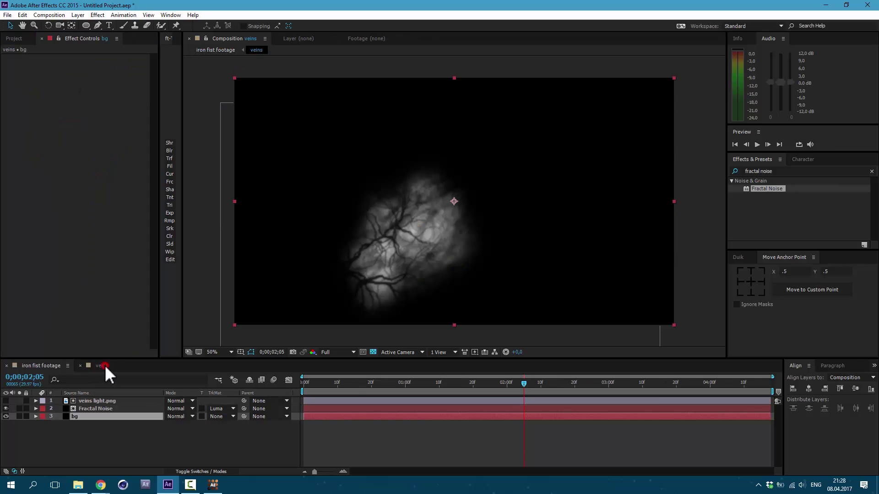
pyautogui.click(5, 416)
pyautogui.click(42, 364)
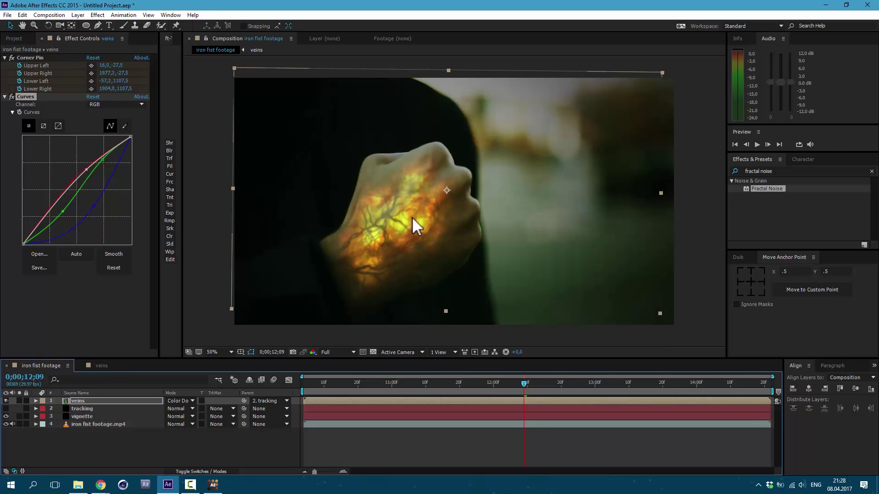
pyautogui.click(101, 365)
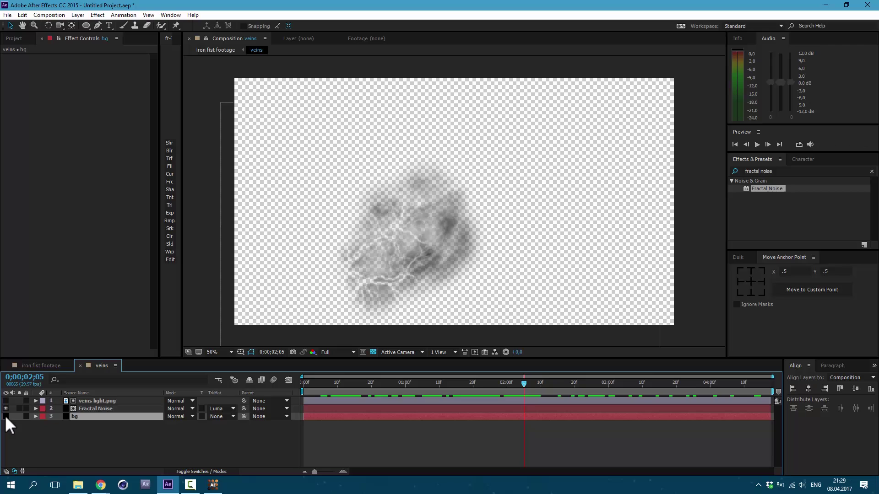
pyautogui.click(6, 416)
pyautogui.click(43, 365)
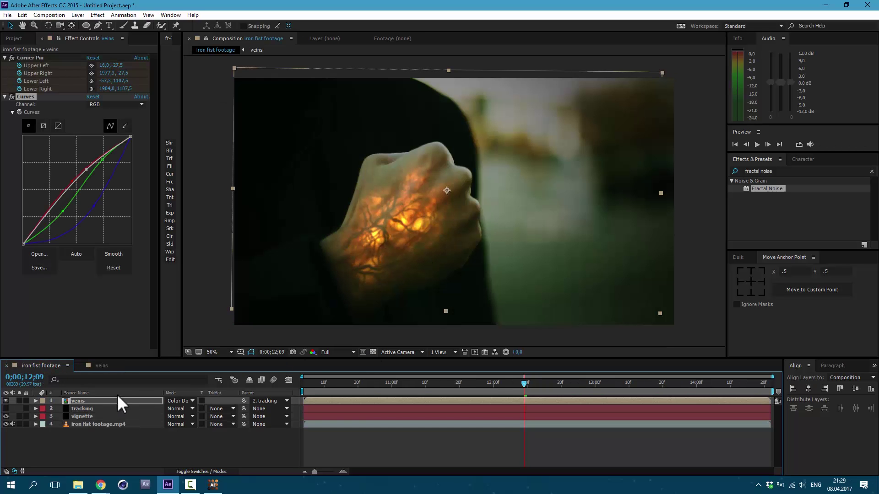
pyautogui.click(103, 401)
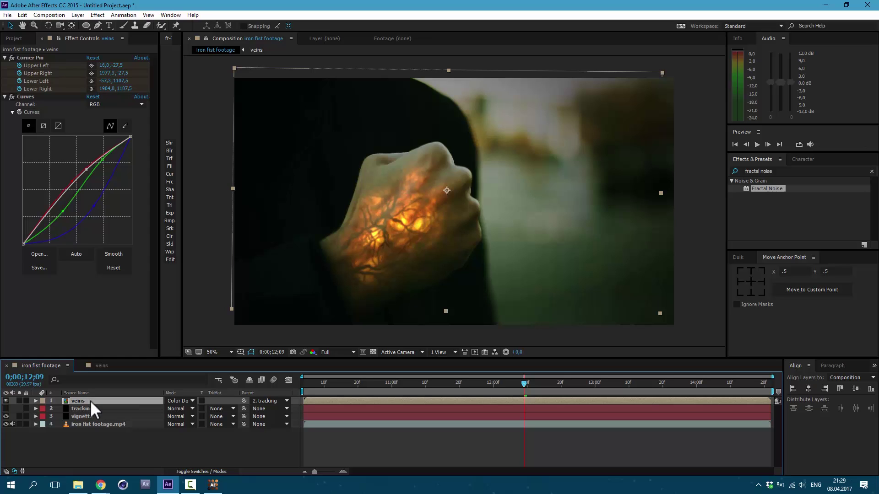
# Duplicate the veins layer and give the copy a Fast Blur with Blurriness 250.
pyautogui.hotkey('ctrl', 'd')
pyautogui.click(97, 15)
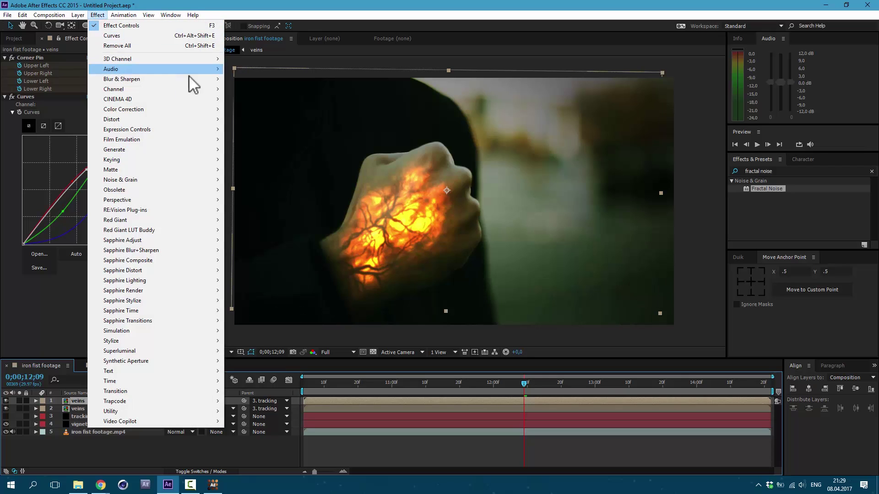
pyautogui.moveTo(209, 81)
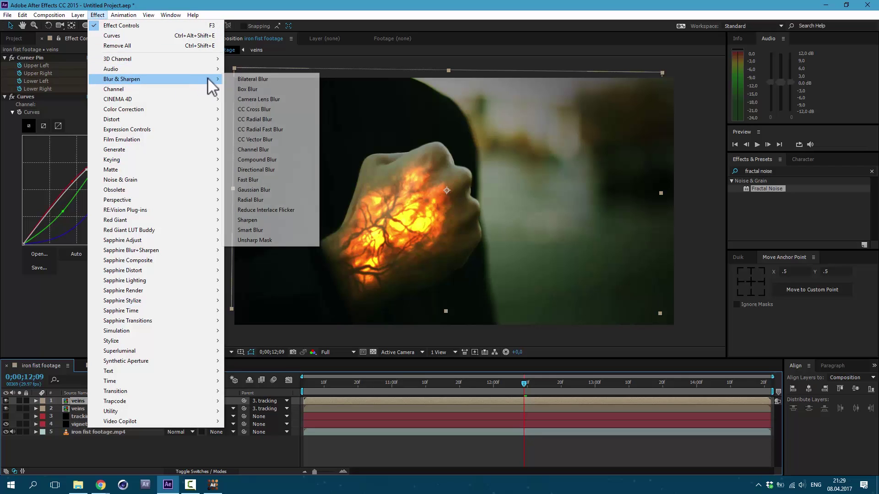
pyautogui.click(256, 179)
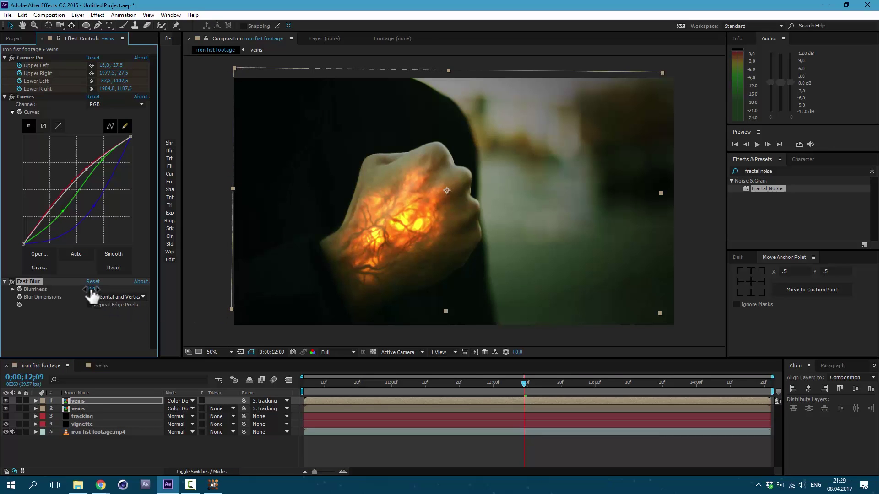
pyautogui.write('250')
pyautogui.press('Return')
# Toggle the blurred copy's visibility to compare, then lower its opacity to 75%.
pyautogui.click(6, 401)
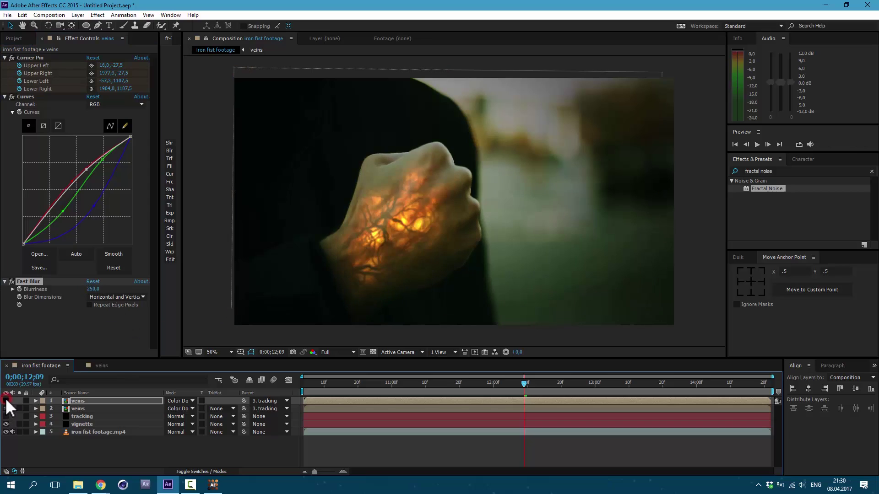
pyautogui.click(5, 398)
pyautogui.click(5, 398)
pyautogui.click(5, 398)
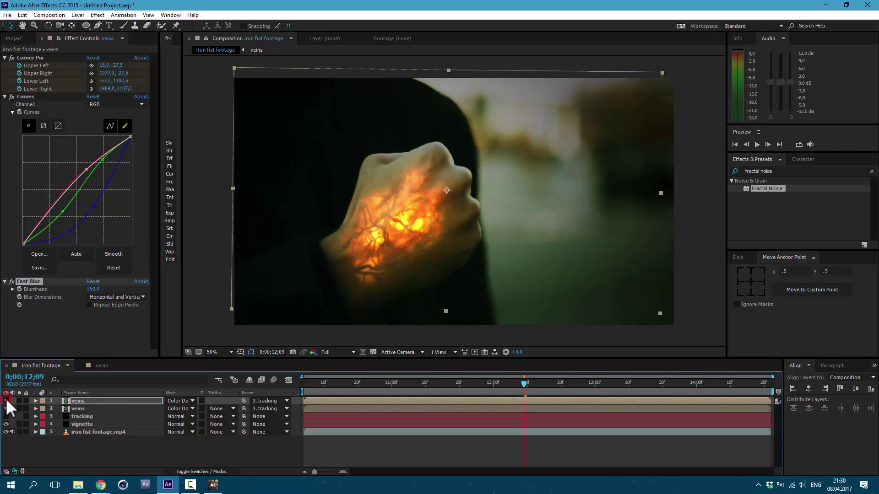
pyautogui.press('t')
pyautogui.moveTo(170, 408)
pyautogui.mouseDown()
pyautogui.moveTo(137, 408)
pyautogui.moveTo(170, 408)
pyautogui.mouseUp()
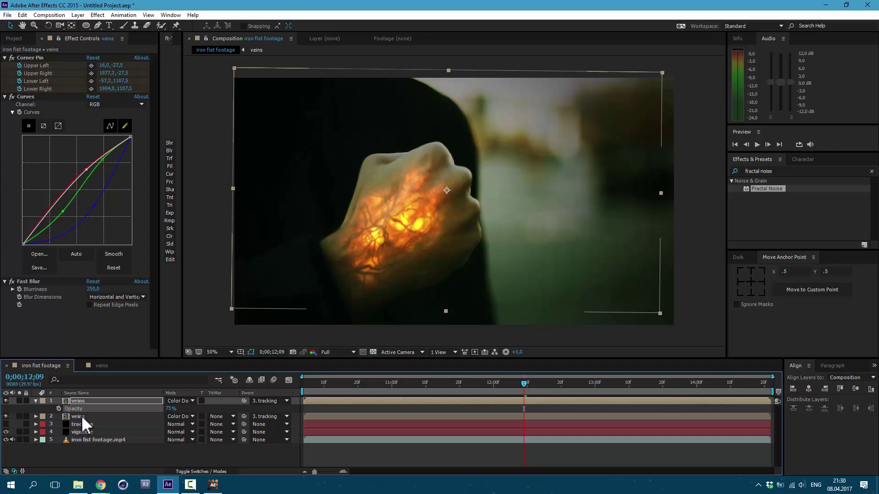
# Add opacity keyframes to both veins layers near 11 seconds, then move back to 0;00;10;04.
pyautogui.keyDown('ctrl'); pyautogui.click(81, 415); pyautogui.keyUp('ctrl')
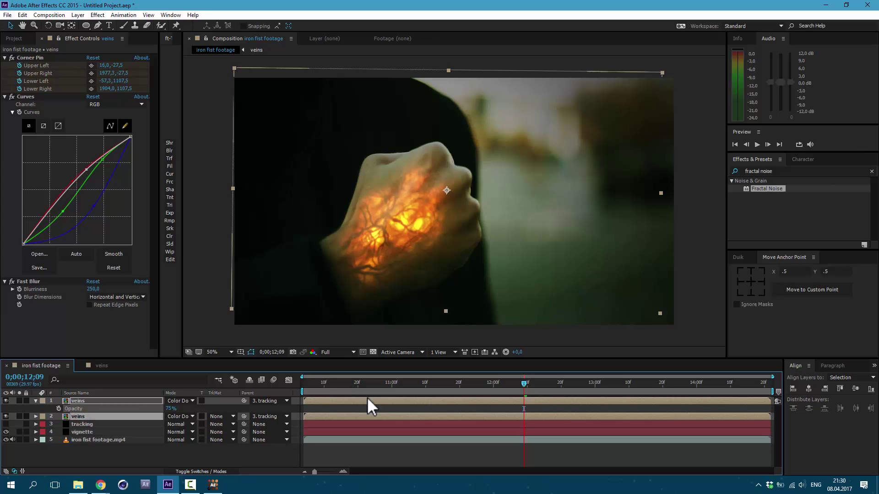
pyautogui.press('t')
pyautogui.press('t')
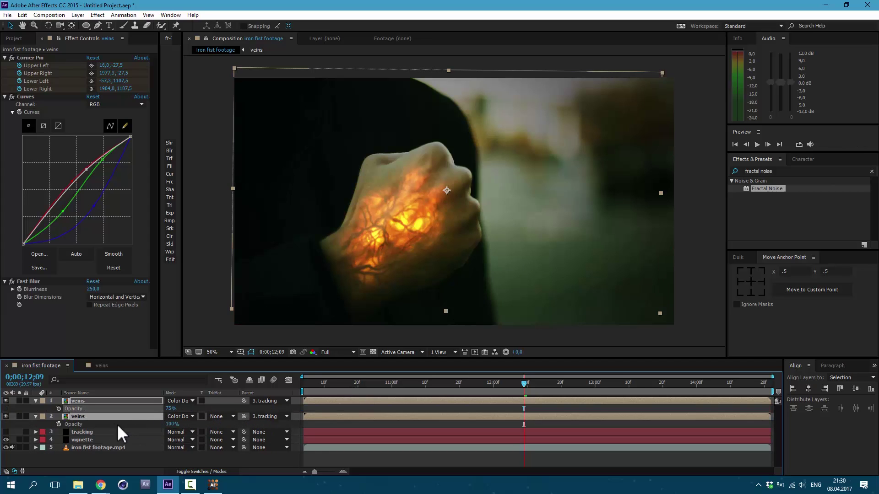
pyautogui.click(449, 383)
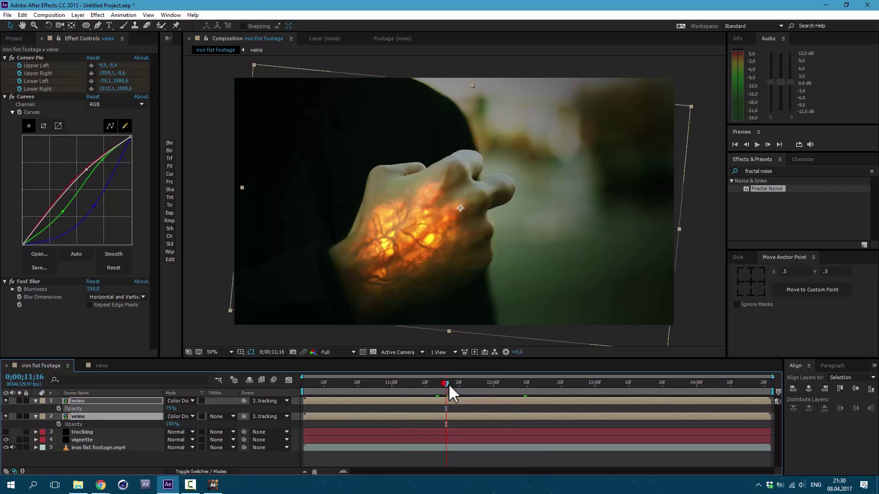
pyautogui.click(60, 408)
pyautogui.click(59, 423)
pyautogui.moveTo(449, 385); pyautogui.dragTo(256, 401)
# Set both veins layers' opacity to 25% at 0;00;10;04.
pyautogui.click(172, 424)
pyautogui.write('25')
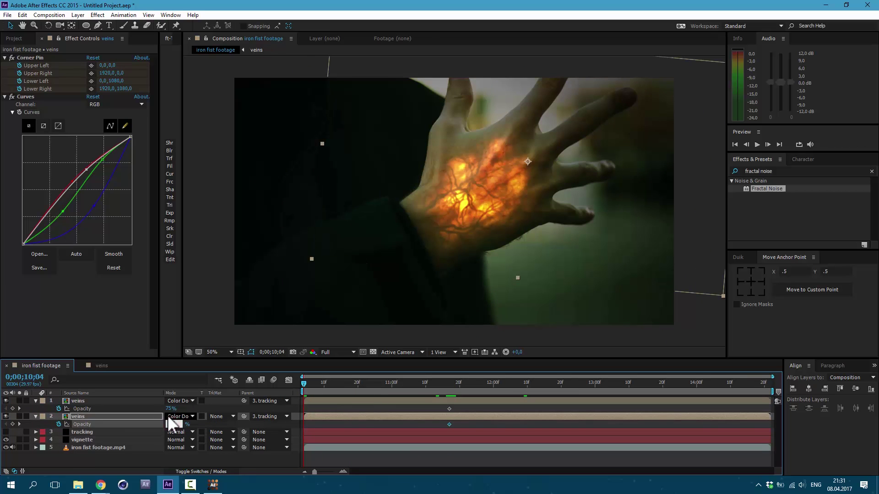
pyautogui.click(171, 408)
pyautogui.write('25')
pyautogui.press('Return')
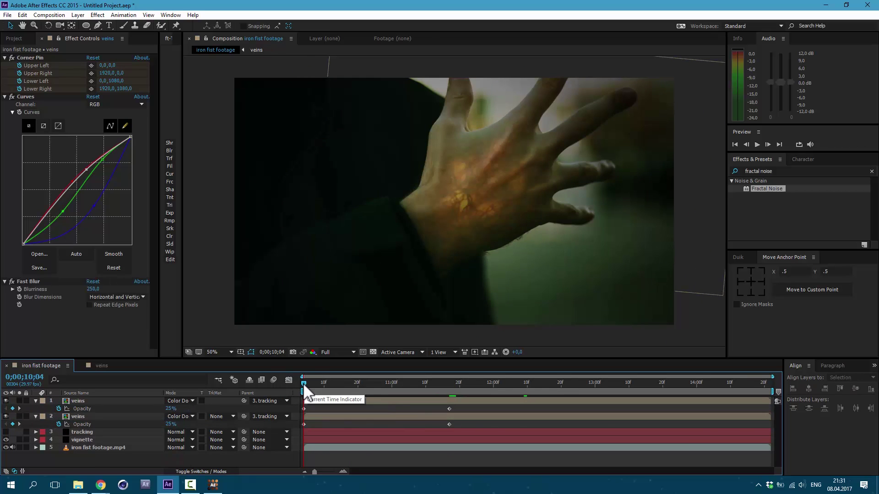
# Scrub and play back the composition to preview the glow building over time.
pyautogui.moveTo(303, 383); pyautogui.dragTo(345, 391)
pyautogui.press('t')
pyautogui.press('space')
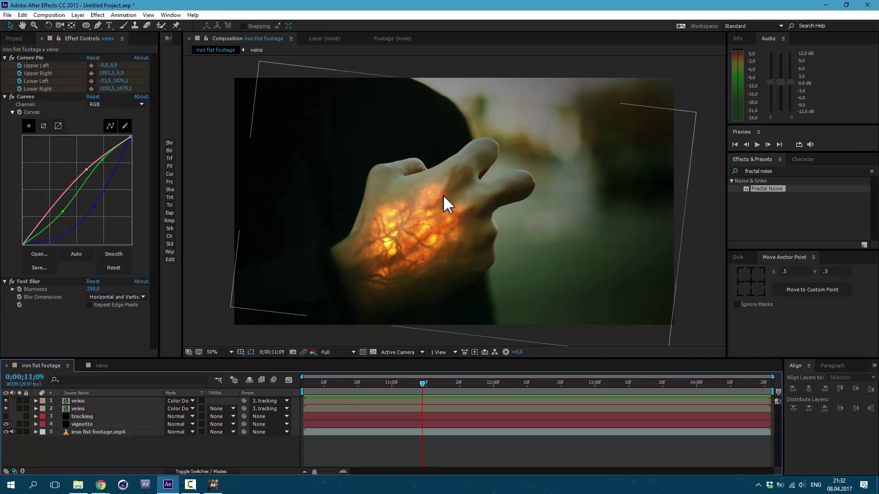
pyautogui.moveTo(424, 380); pyautogui.dragTo(519, 399)
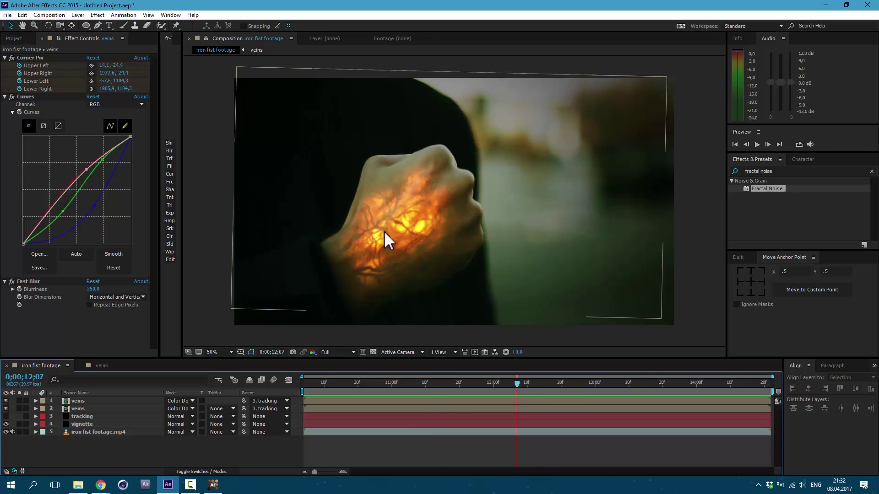
pyautogui.click(102, 366)
# Draw a thin triangular sliver with the Pen tool across the vein texture.
pyautogui.click(112, 423)
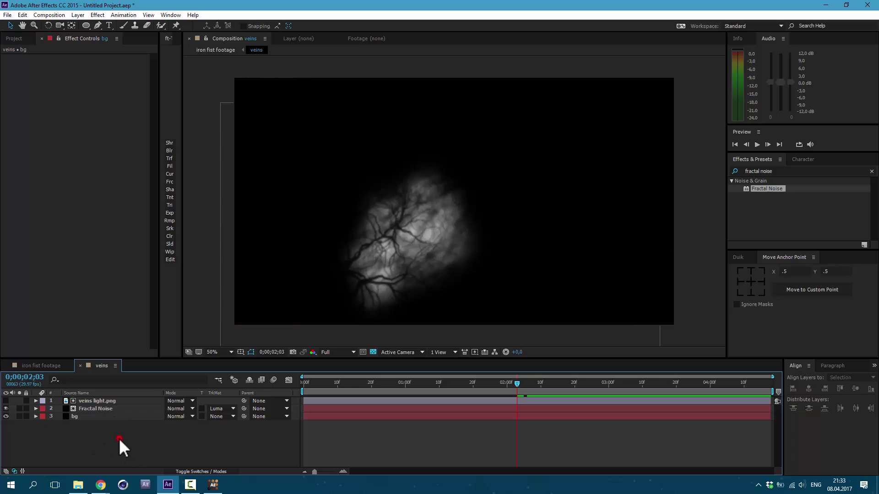
pyautogui.click(97, 26)
pyautogui.click(348, 275)
pyautogui.click(425, 174)
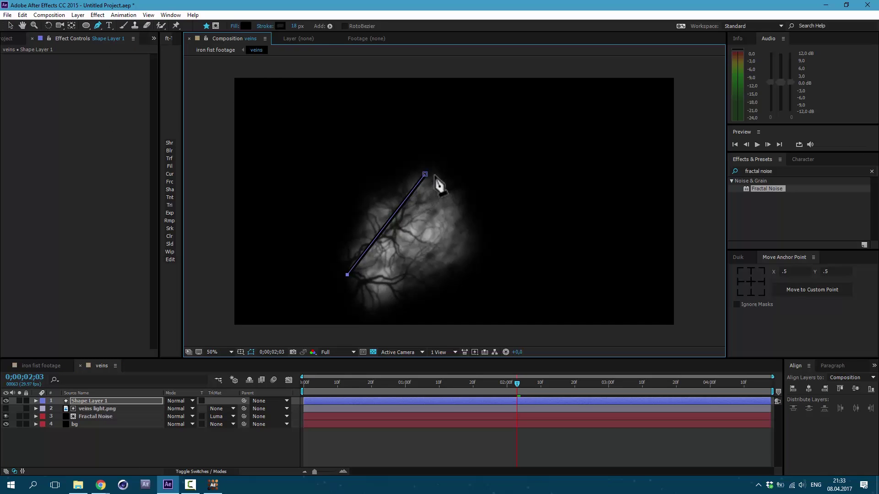
pyautogui.click(435, 175)
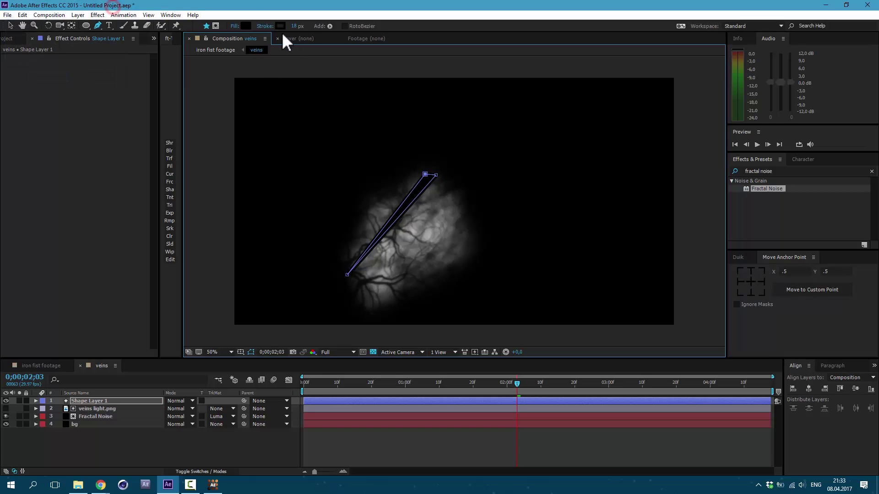
# Set the sliver shape's stroke to None and its fill to black.
pyautogui.click(265, 26)
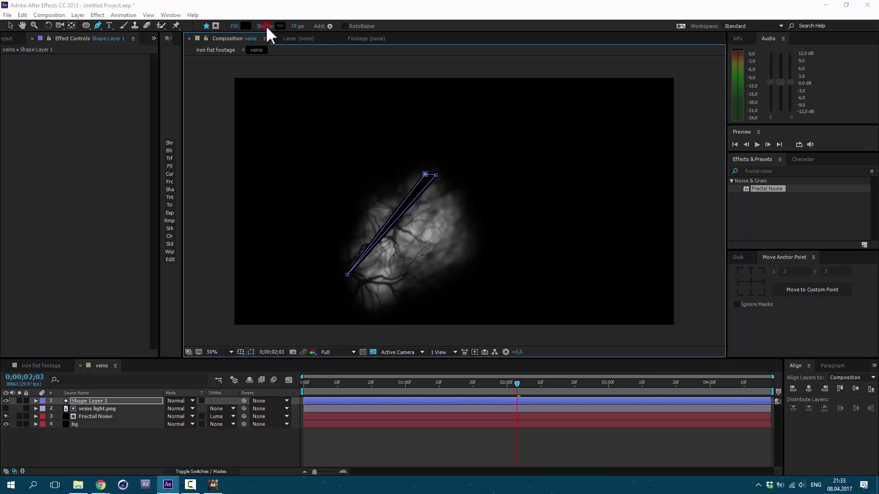
pyautogui.click(16, 26)
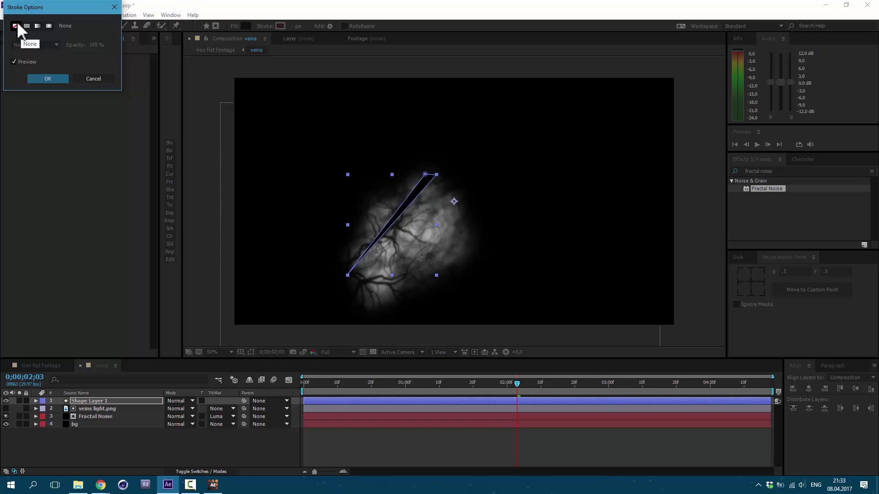
pyautogui.click(48, 79)
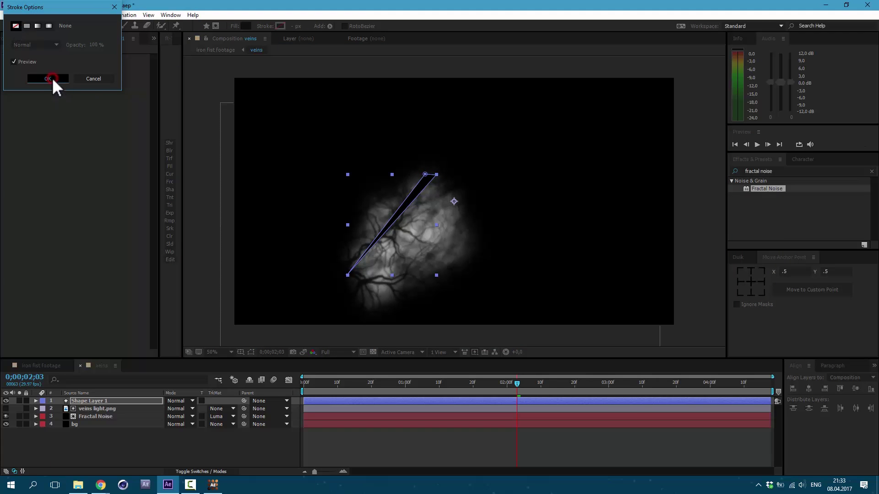
pyautogui.click(246, 26)
pyautogui.click(64, 337)
pyautogui.click(251, 233)
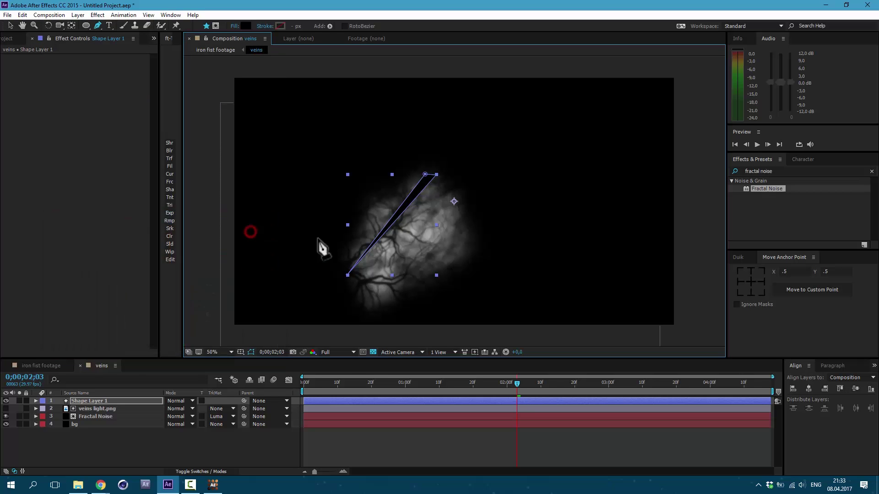
# Apply Fast Blur with Blurriness 37 to the sliver and view the fist composite.
pyautogui.click(98, 15)
pyautogui.moveTo(183, 80)
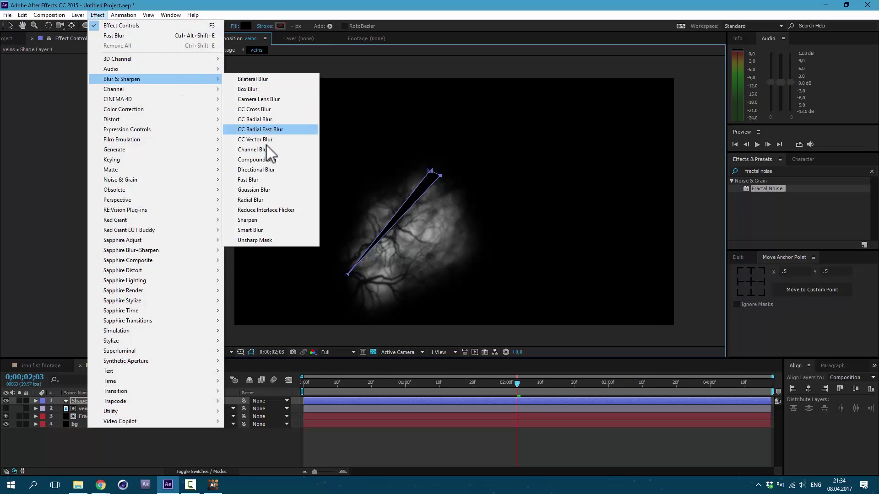
pyautogui.click(270, 179)
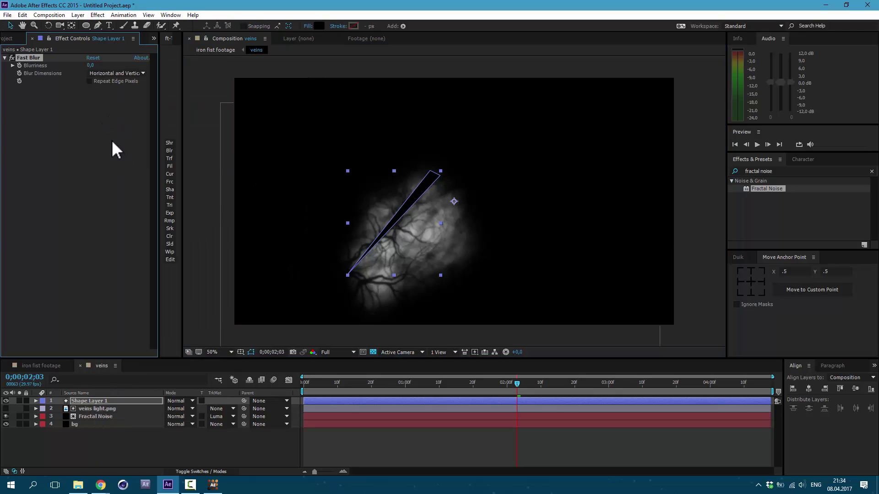
pyautogui.moveTo(90, 65); pyautogui.dragTo(436, 237)
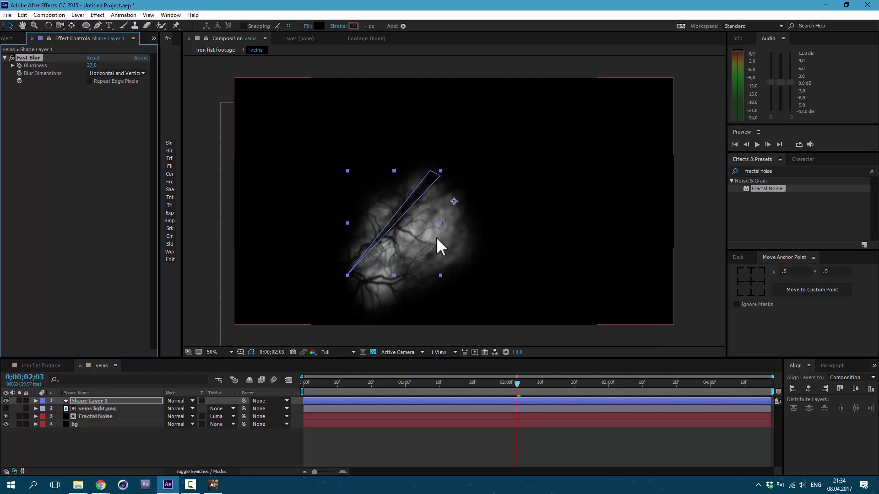
pyautogui.click(176, 432)
pyautogui.click(50, 365)
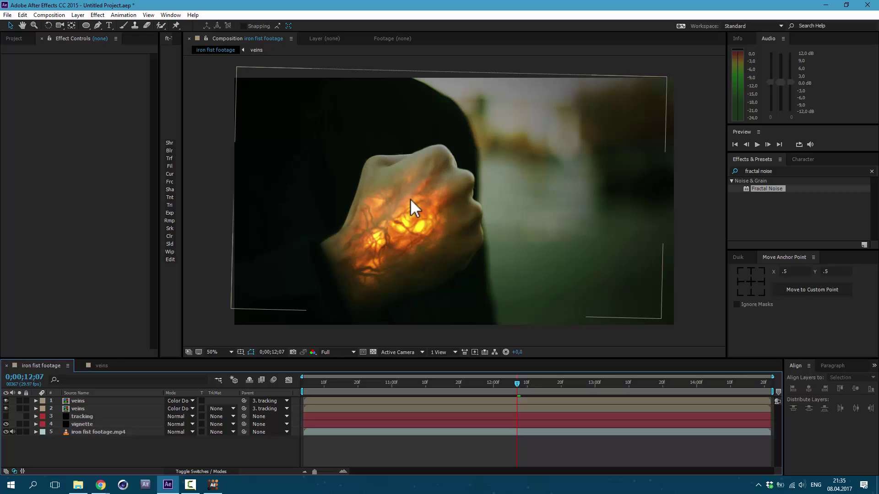
# Nudge Shape Layer 1's top vertex slightly right and check the fist composite.
pyautogui.click(101, 365)
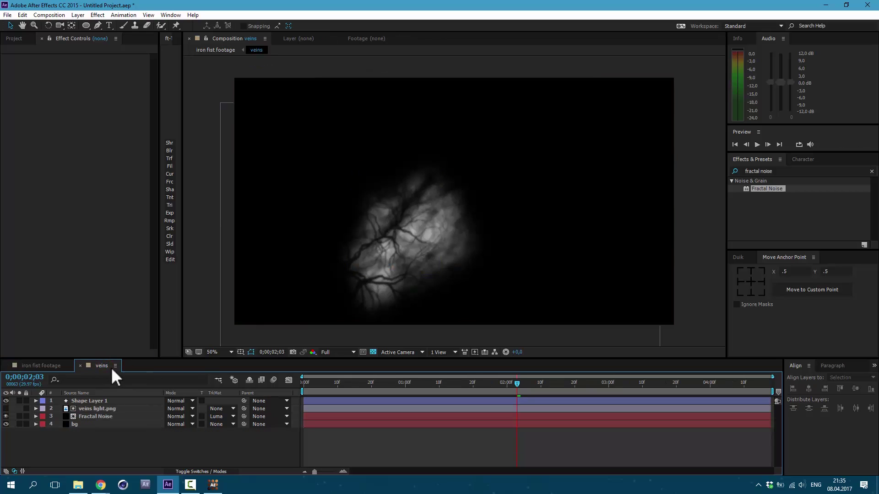
pyautogui.click(88, 400)
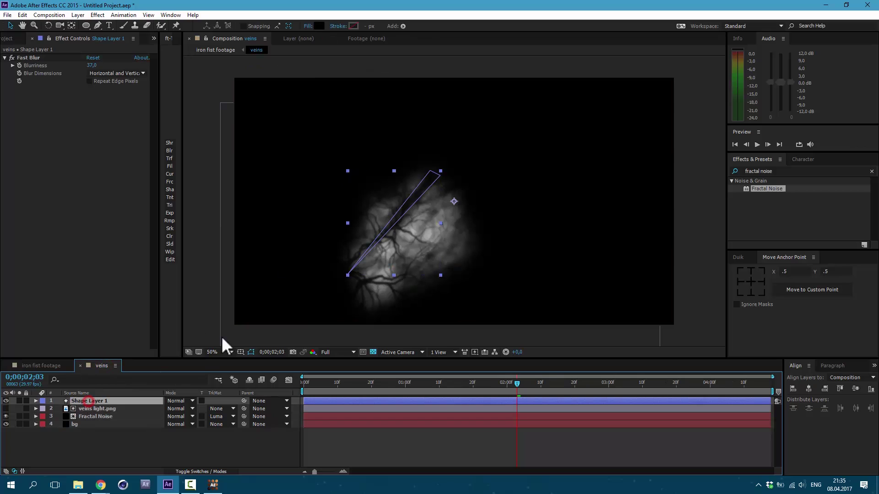
pyautogui.click(98, 24)
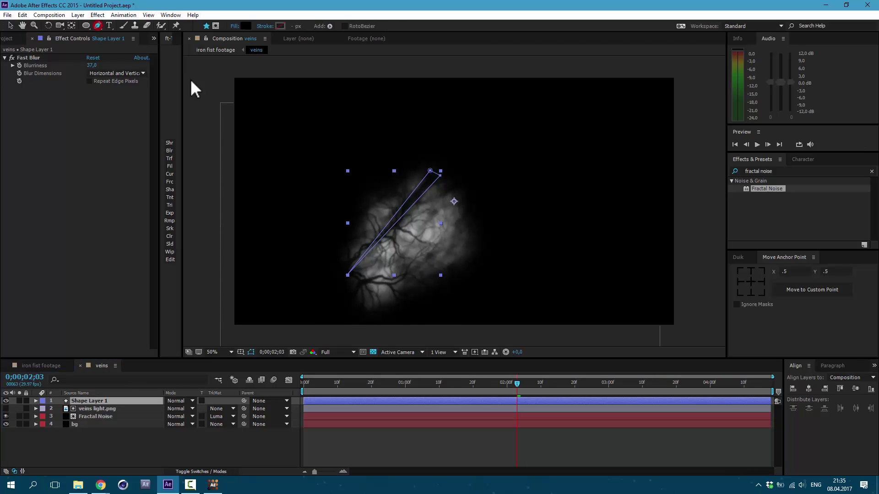
pyautogui.click(442, 179)
pyautogui.moveTo(429, 170); pyautogui.dragTo(433, 170)
pyautogui.click(44, 365)
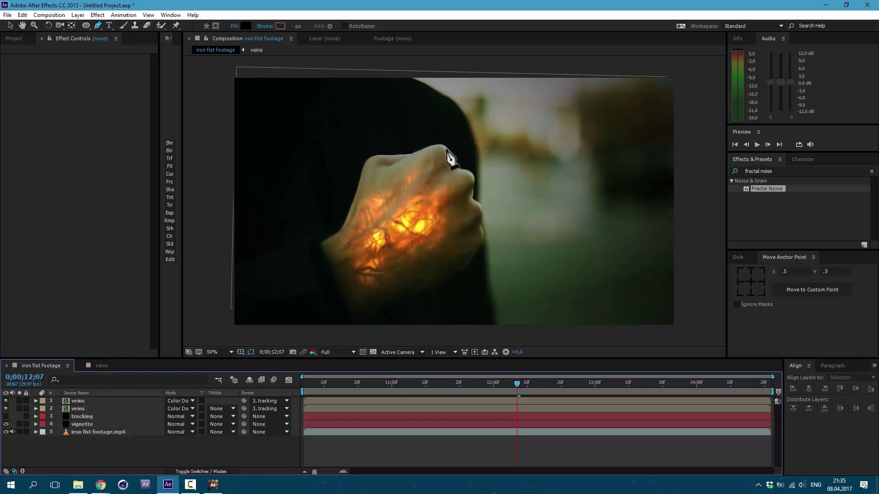
# Duplicate Shape Layer 1, move the copy down-right and rotate it about 10°.
pyautogui.click(100, 365)
pyautogui.click(84, 400)
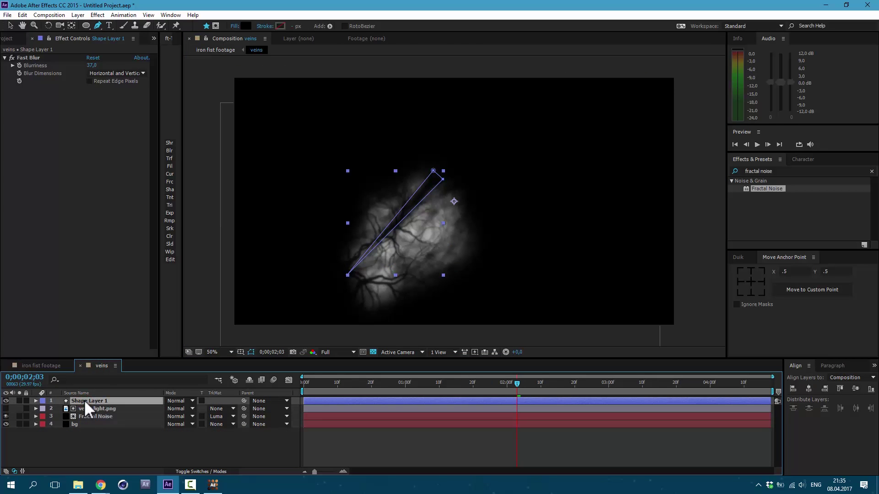
pyautogui.hotkey('ctrl', 'd')
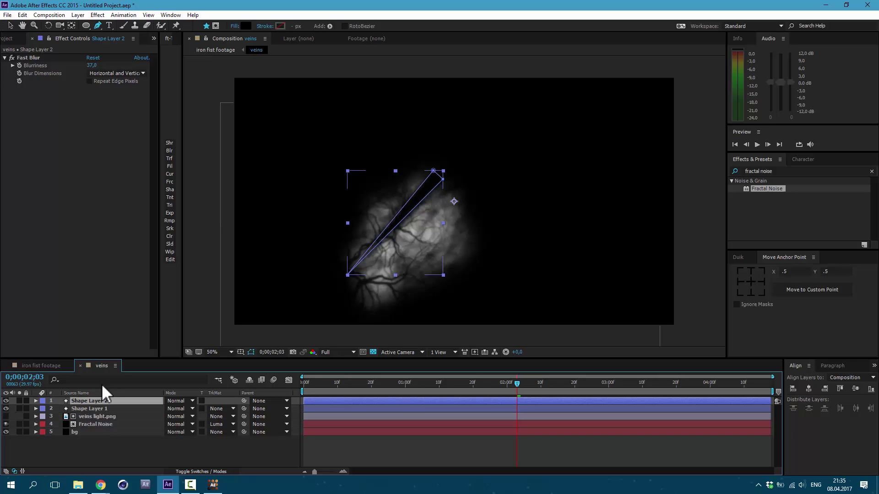
pyautogui.click(10, 25)
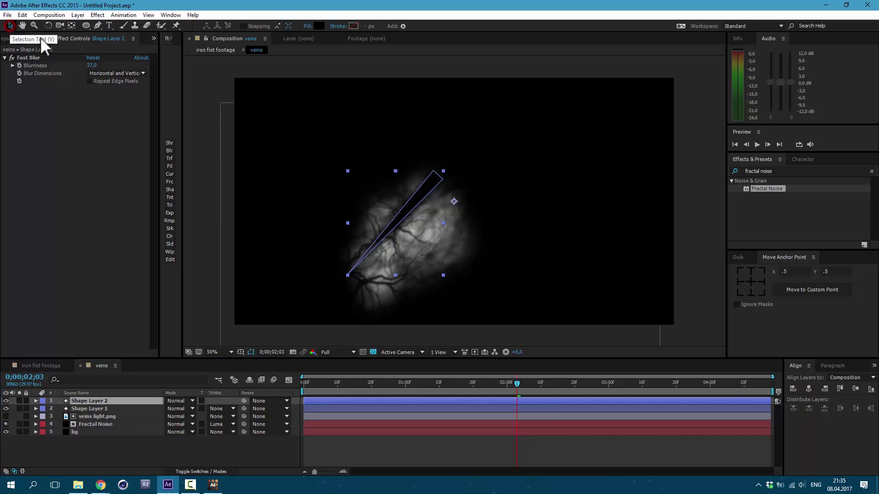
pyautogui.moveTo(418, 225); pyautogui.dragTo(437, 242)
pyautogui.press('Return')
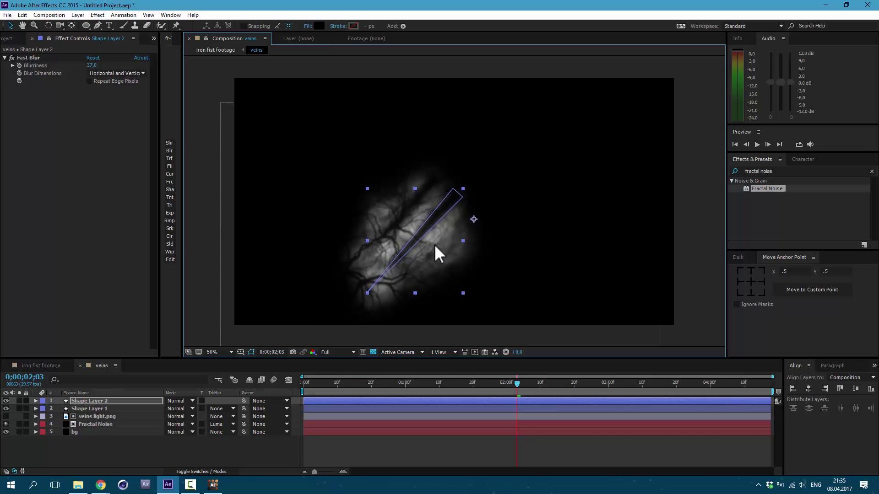
pyautogui.press('r')
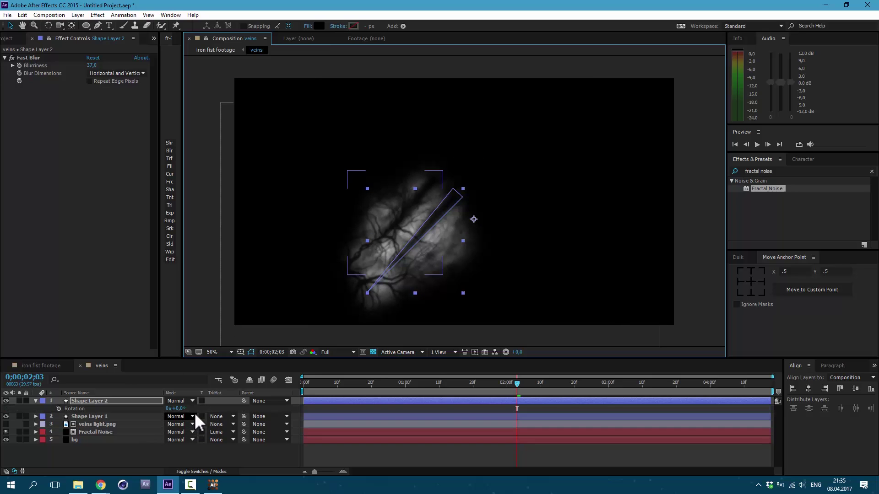
pyautogui.moveTo(180, 411); pyautogui.dragTo(183, 409)
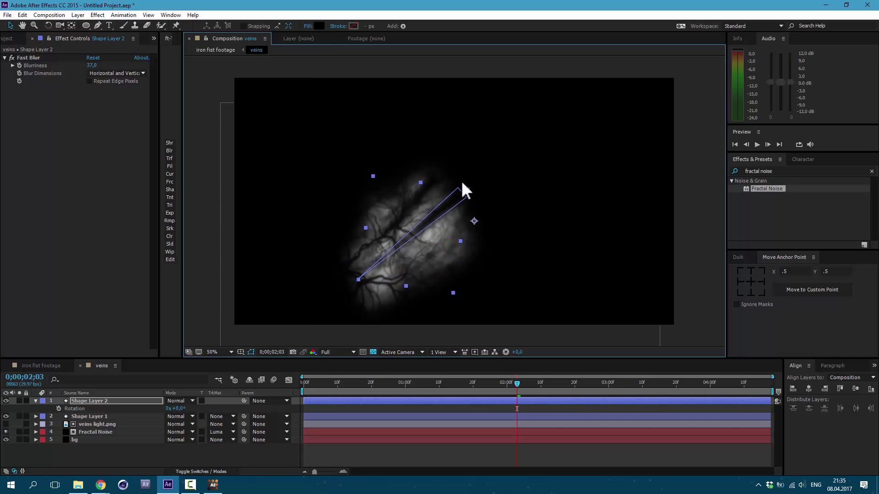
pyautogui.click(45, 365)
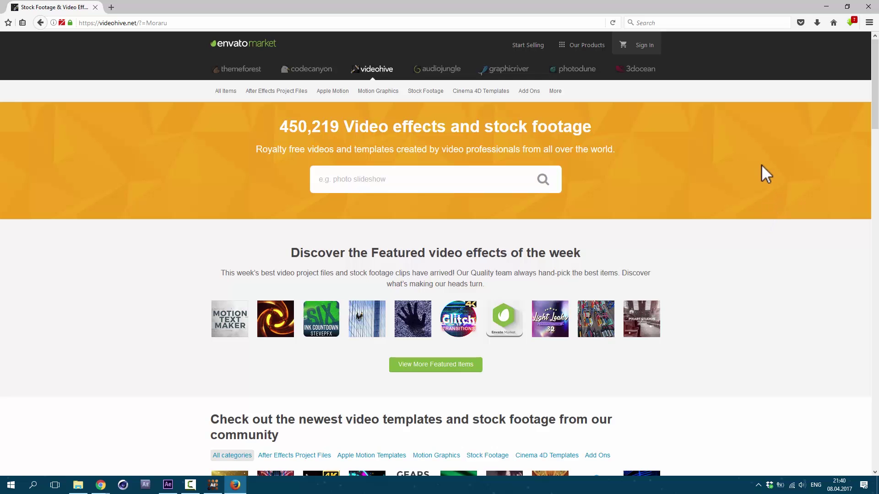
# Scroll the VideoHive homepage to browse the monthly free items section.
pyautogui.scroll(-3, 761, 164)
pyautogui.scroll(-10, 761, 166)
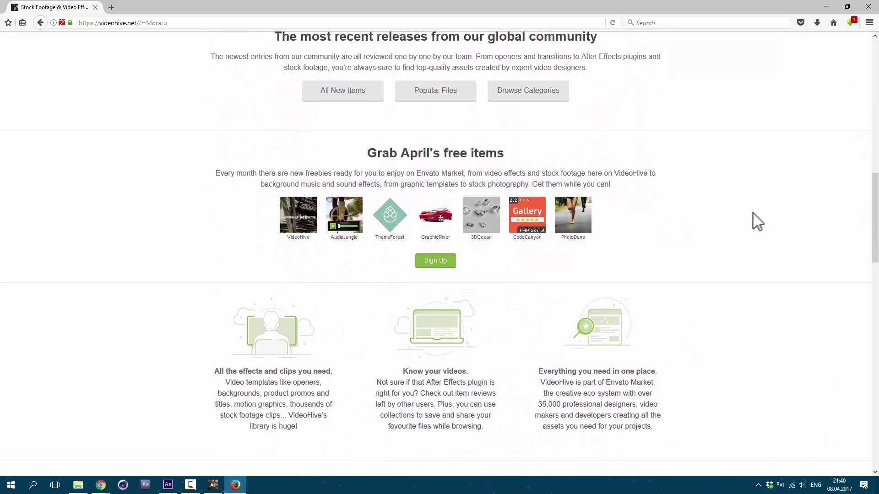
pyautogui.scroll(1, 753, 213)
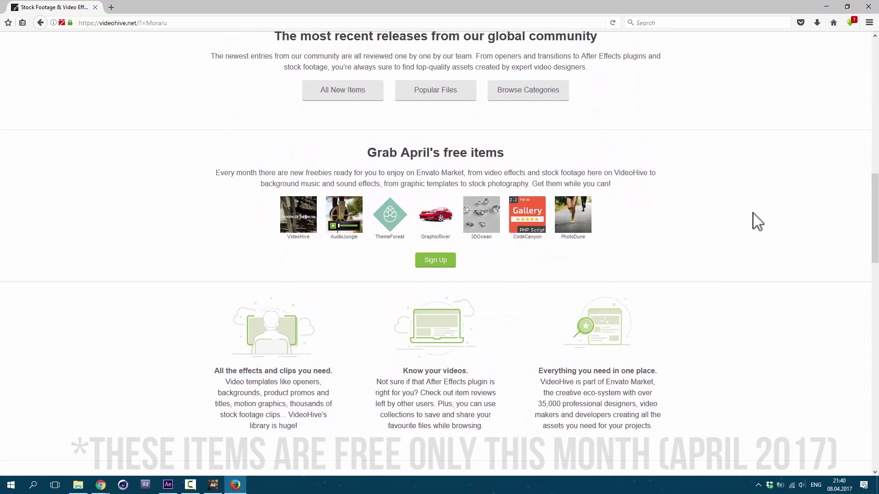